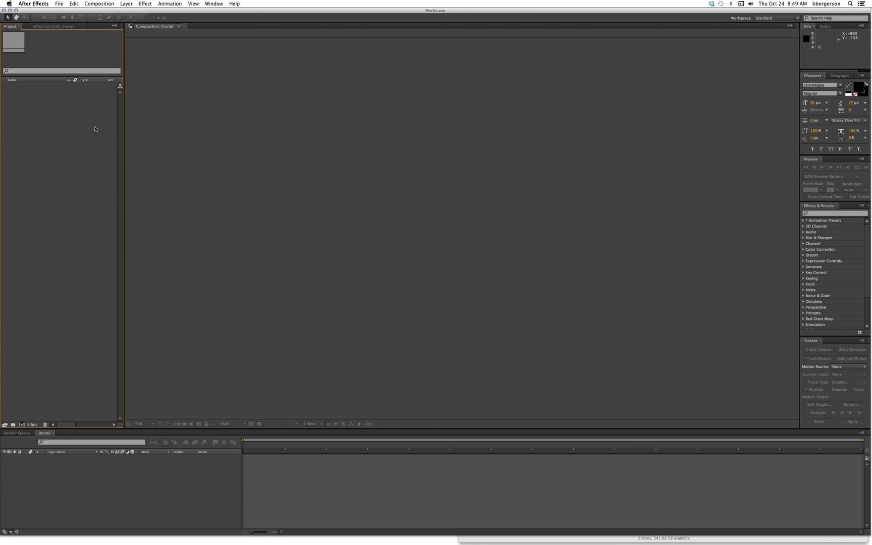
# - Import the assets folder and make a composition from MimesWithoutFence.mov, previewing it
pyautogui.doubleClick(46, 109)
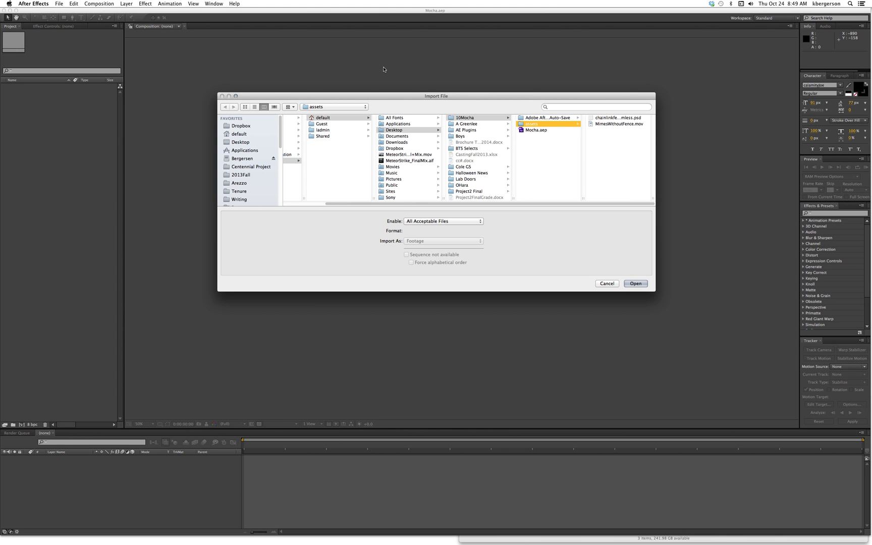
pyautogui.click(635, 283)
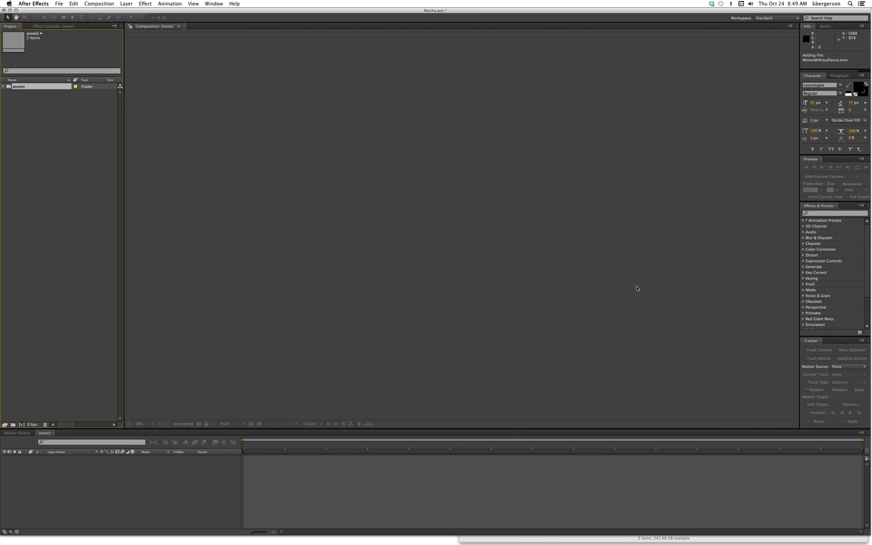
pyautogui.click(4, 86)
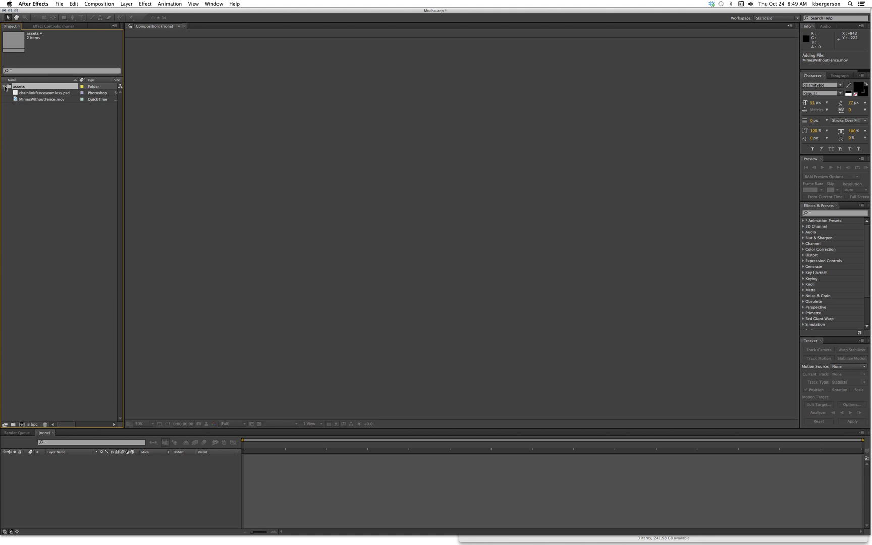
pyautogui.moveTo(19, 99); pyautogui.dragTo(22, 423)
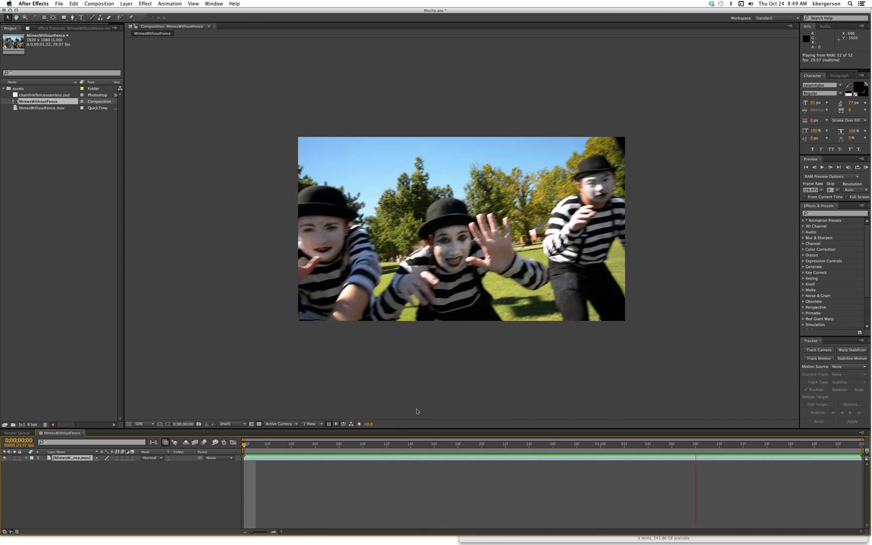
pyautogui.press('space')
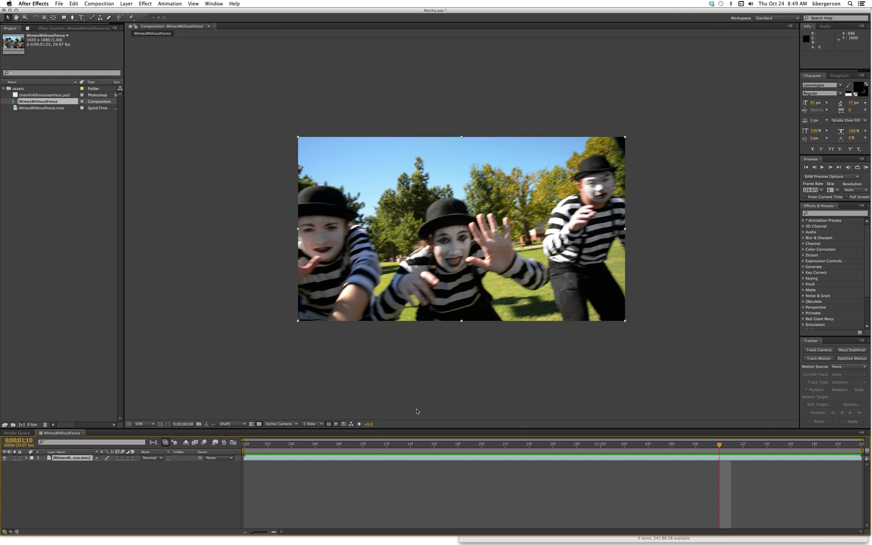
# - Add chainlinkfenceseamless.psd as a layer above the mimes clip
pyautogui.click(155, 485)
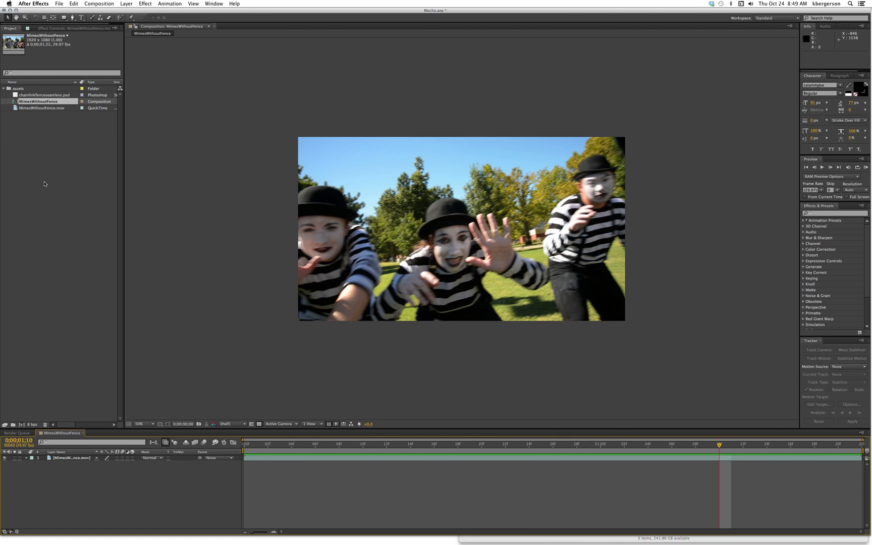
pyautogui.click(26, 95)
pyautogui.moveTo(14, 96); pyautogui.dragTo(55, 456)
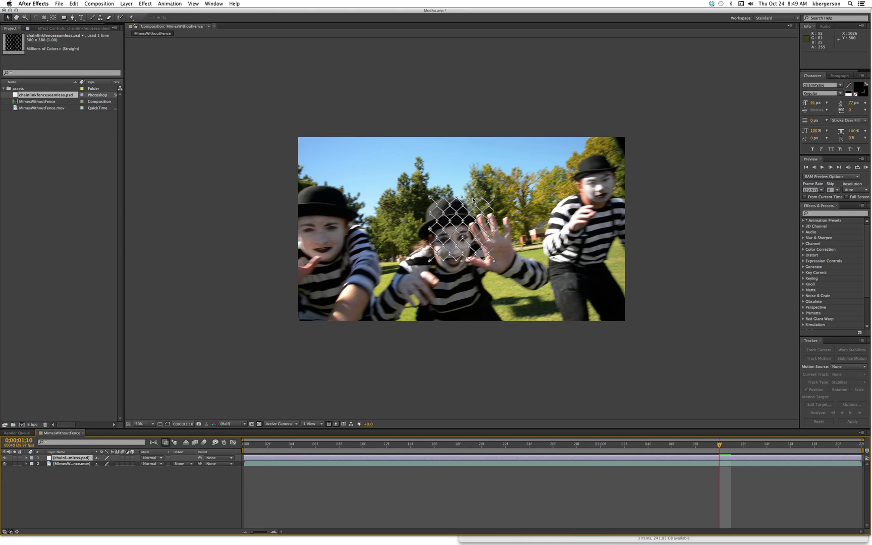
# - Apply the Motion Tile effect to the fence layer
pyautogui.click(172, 491)
pyautogui.click(80, 459)
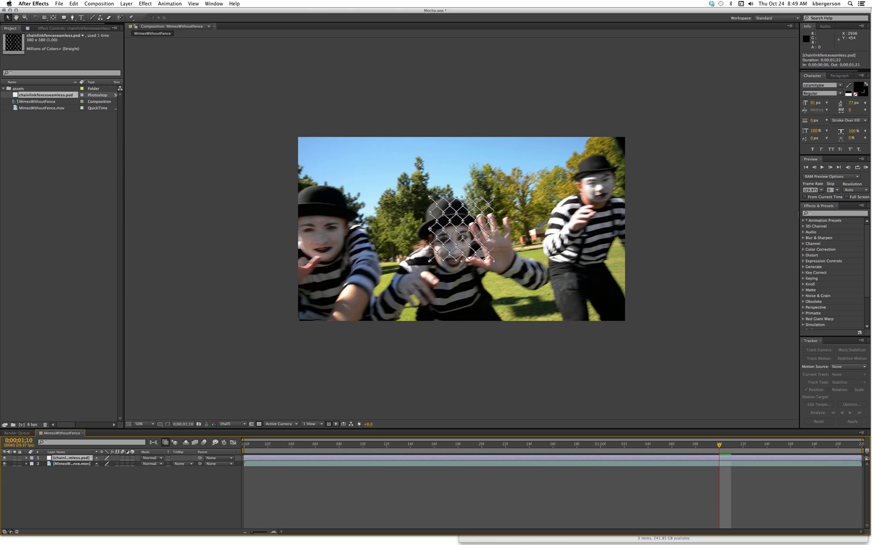
pyautogui.click(819, 213)
pyautogui.write('tile')
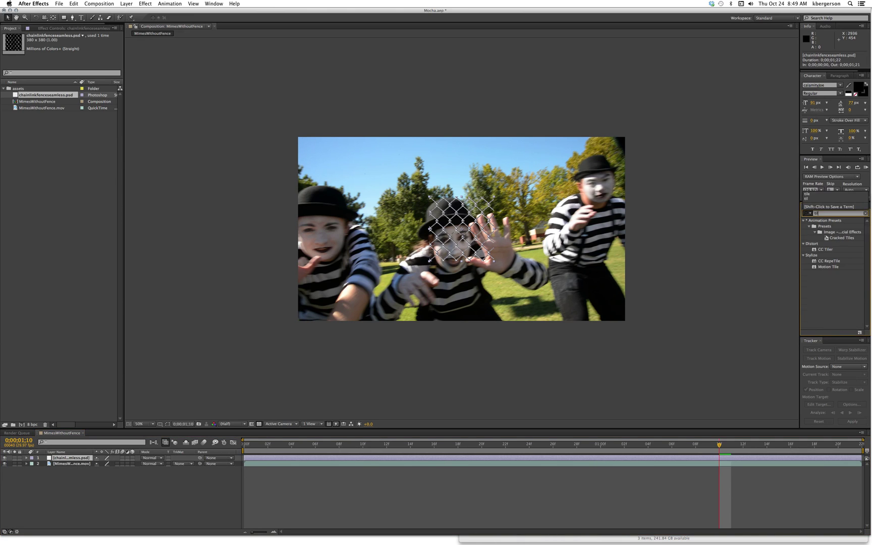
pyautogui.click(823, 267)
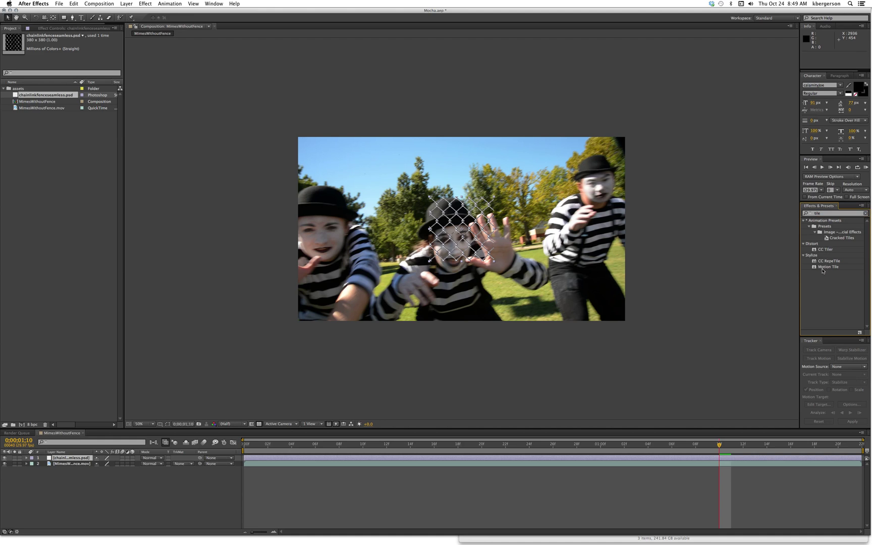
pyautogui.click(824, 267)
pyautogui.moveTo(823, 267); pyautogui.dragTo(619, 457)
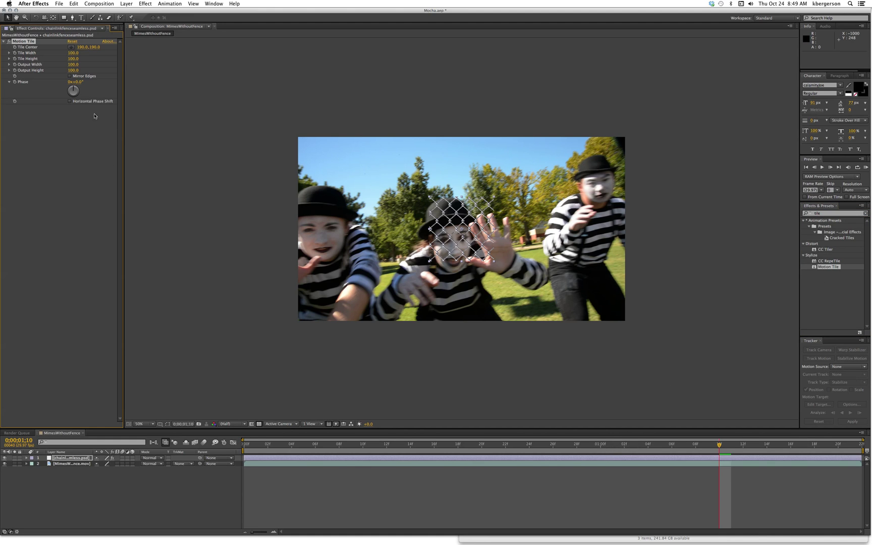
# - Set Motion Tile's Output Width and Output Height to 1000
pyautogui.click(73, 64)
pyautogui.press('BackSpace')
pyautogui.press('Return')
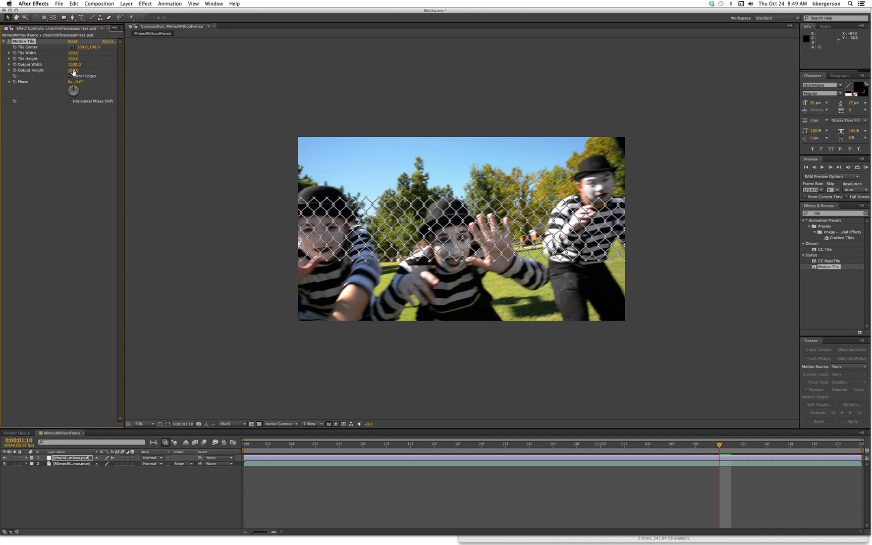
pyautogui.click(73, 71)
pyautogui.write('100')
pyautogui.press('Return')
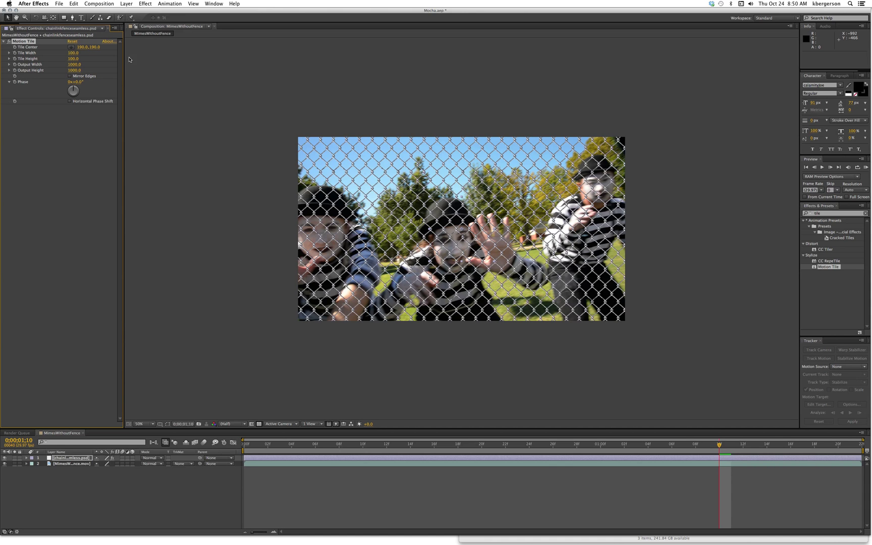
pyautogui.click(129, 486)
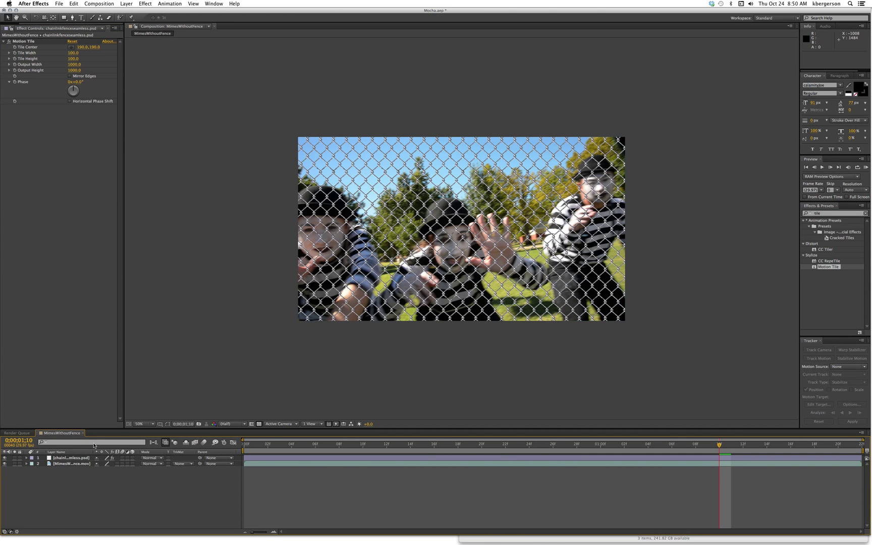
# - Enlarge the fence layer's scale
pyautogui.click(77, 458)
pyautogui.press('s')
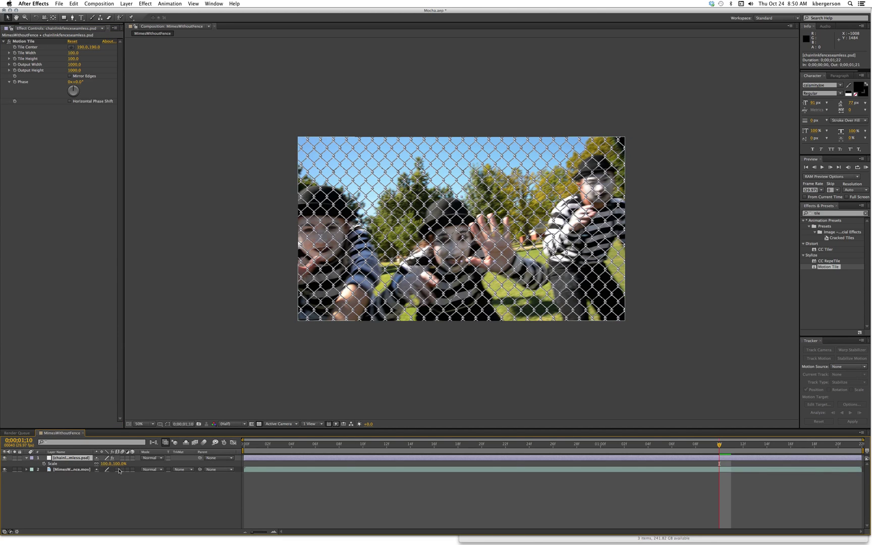
pyautogui.moveTo(107, 464); pyautogui.dragTo(133, 469)
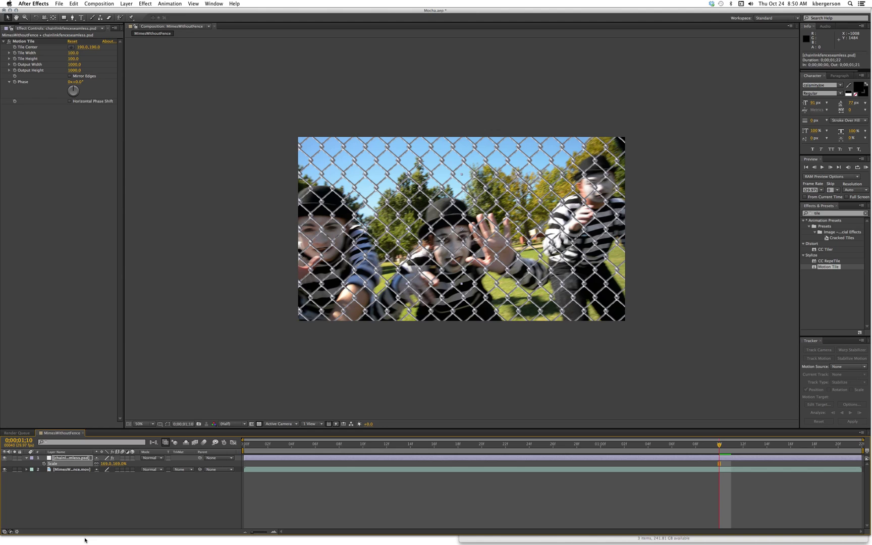
pyautogui.click(413, 331)
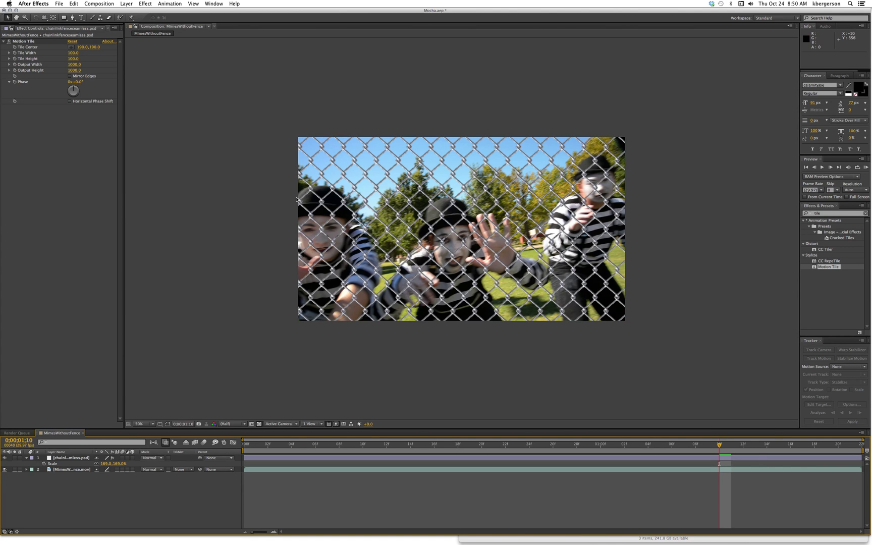
# - Rotate the fence layer 90°
pyautogui.click(71, 458)
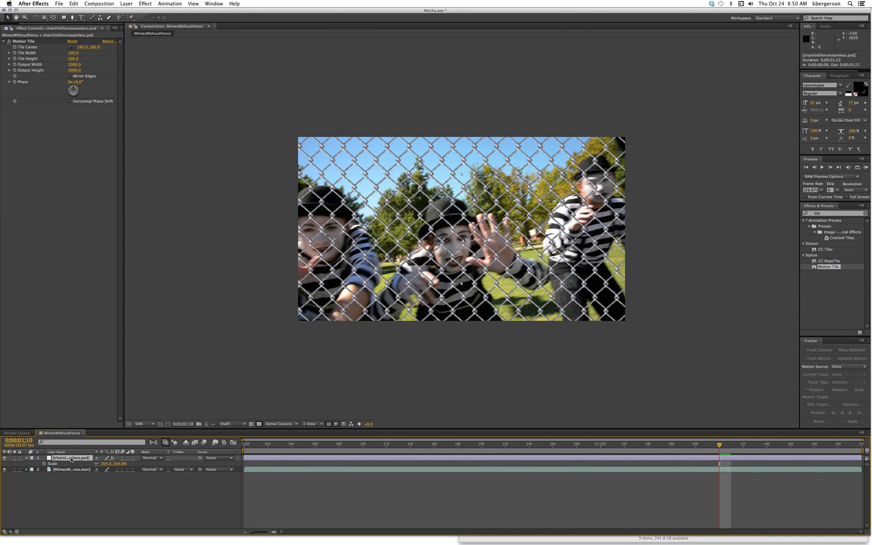
pyautogui.press('r')
pyautogui.click(104, 463)
pyautogui.write('90')
pyautogui.press('Return')
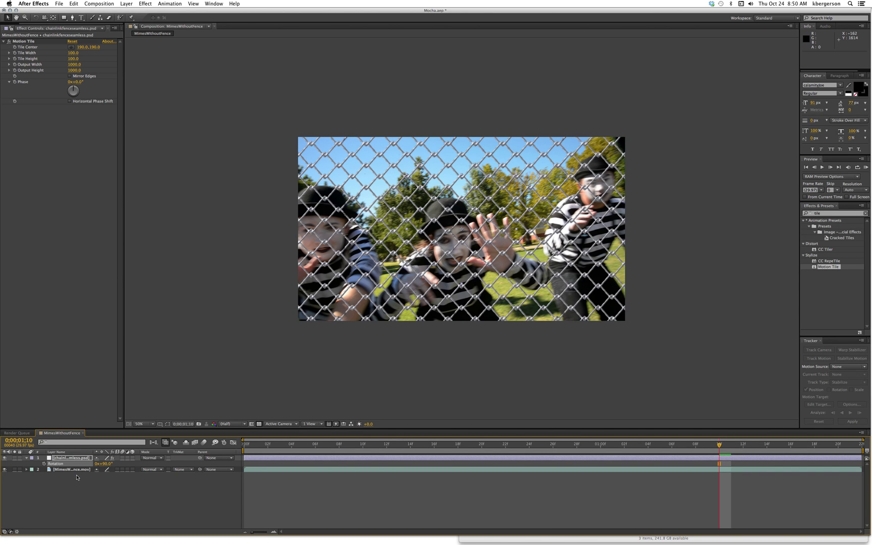
# - Stretch the fence layer's scale height to about 195%
pyautogui.press('s')
pyautogui.moveTo(120, 463); pyautogui.dragTo(130, 467)
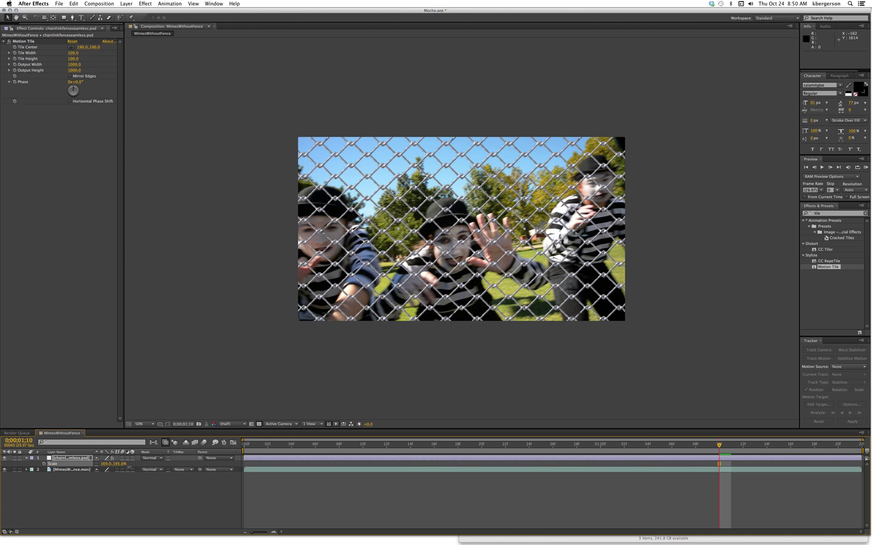
pyautogui.click(125, 512)
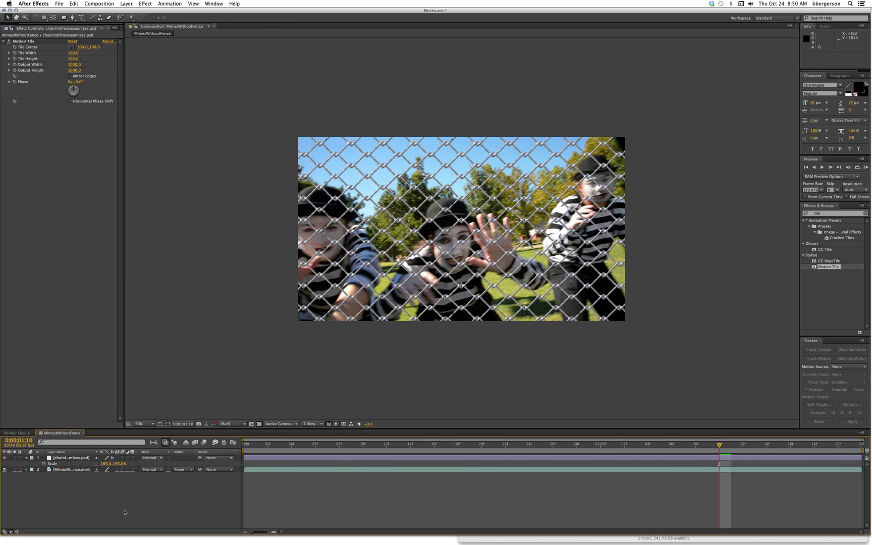
pyautogui.press('KP_0')
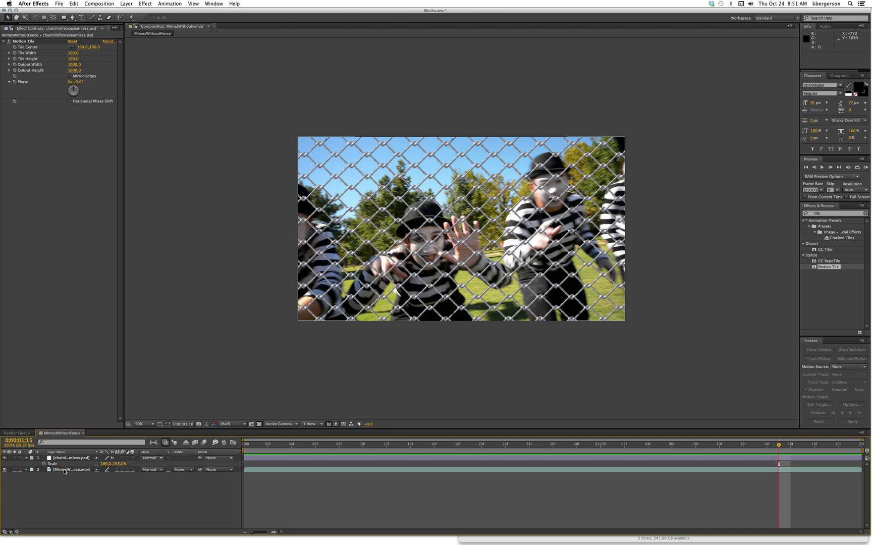
# - Send the mimes video layer to mocha AE, skipping registration
pyautogui.click(65, 472)
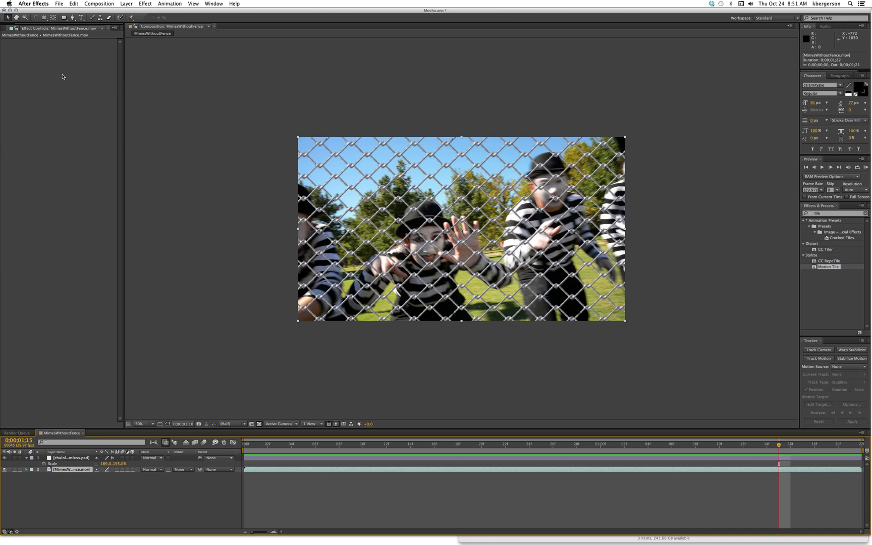
pyautogui.click(171, 4)
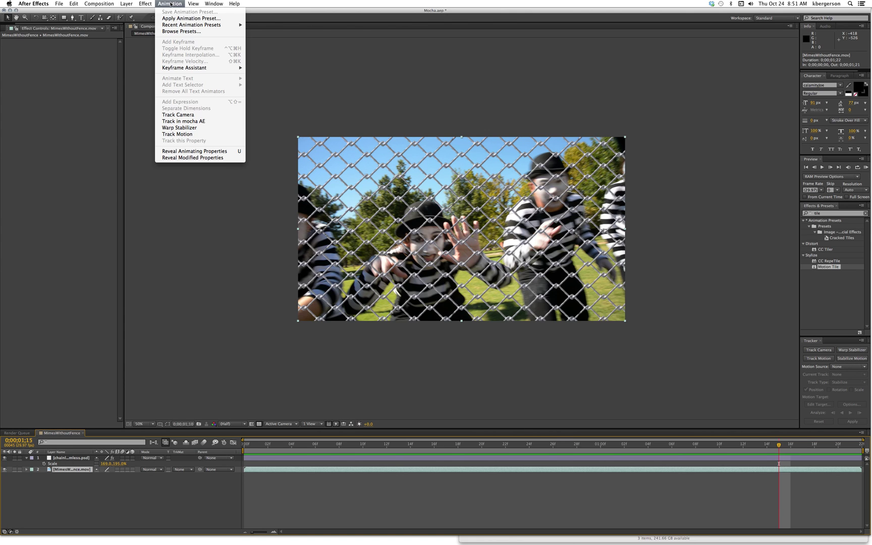
pyautogui.click(176, 123)
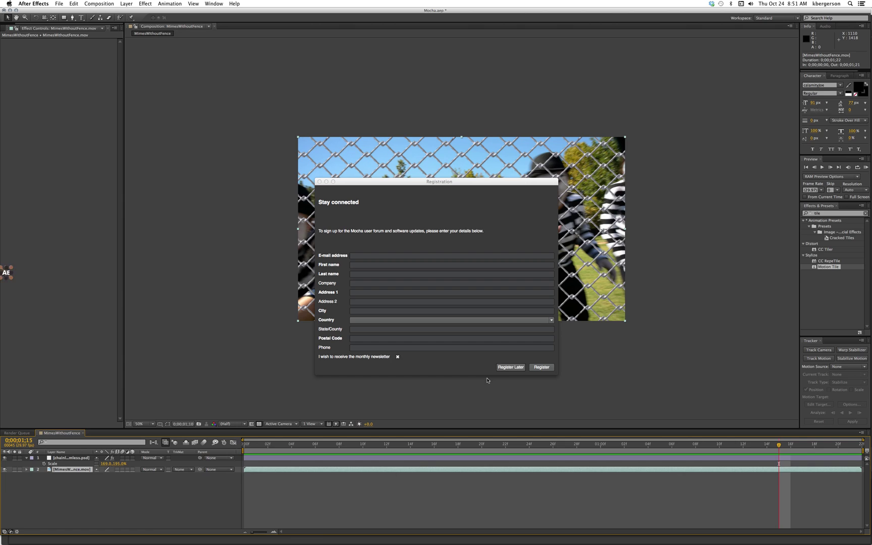
pyautogui.click(512, 367)
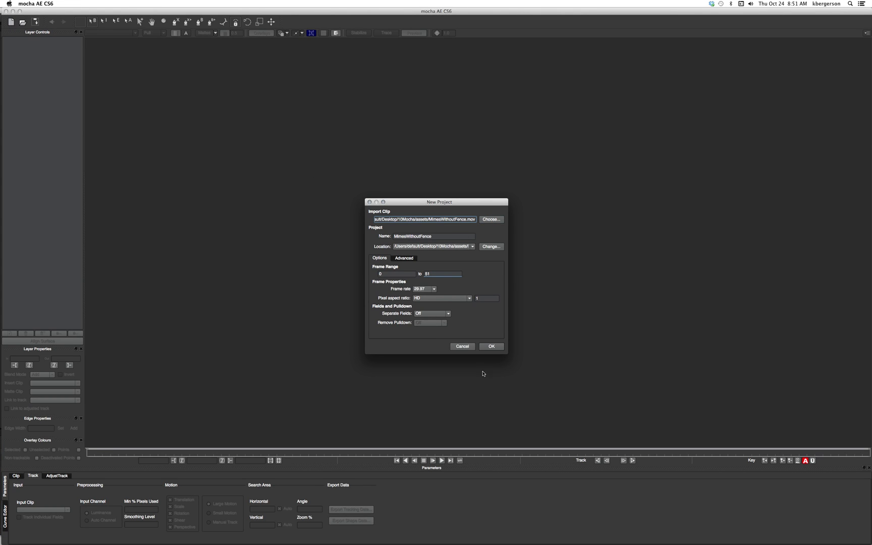
# - Create the MimesWithoutFence project and scrub through its frames to review the footage
pyautogui.click(493, 347)
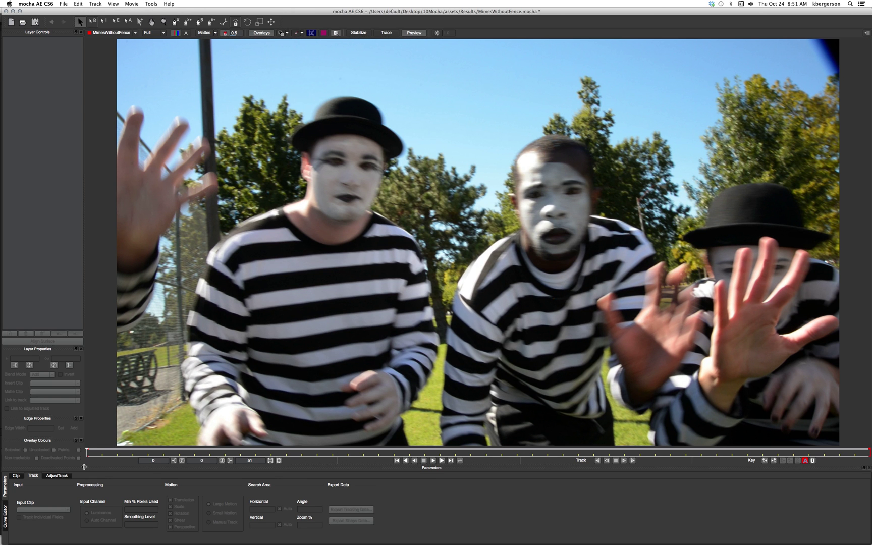
pyautogui.moveTo(87, 452)
pyautogui.mouseDown()
pyautogui.moveTo(397, 445)
pyautogui.moveTo(847, 461)
pyautogui.moveTo(87, 457)
pyautogui.mouseUp()
pyautogui.moveTo(86, 452); pyautogui.dragTo(302, 454)
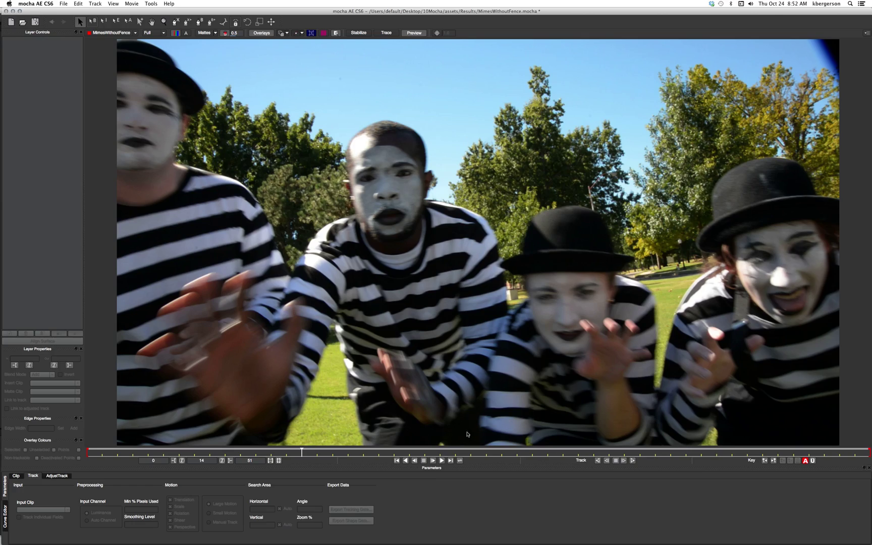
pyautogui.moveTo(302, 452); pyautogui.dragTo(321, 454)
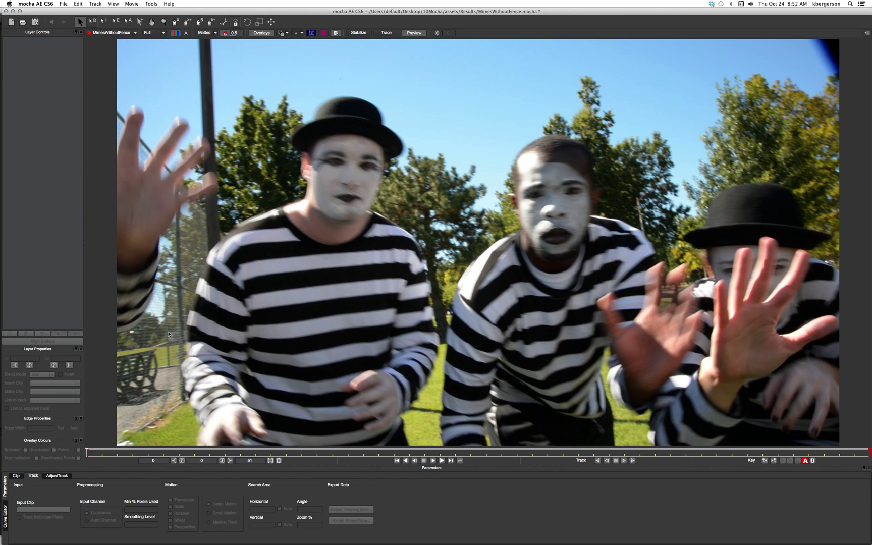
# - Draw a closed five-point X-Spline around the upper-right sky and treetops, making Layer 1
pyautogui.click(176, 22)
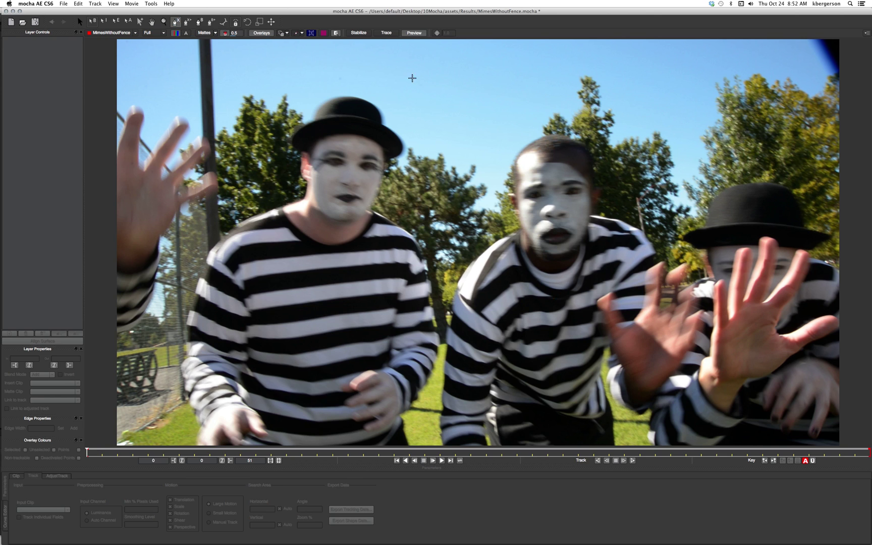
pyautogui.click(550, 58)
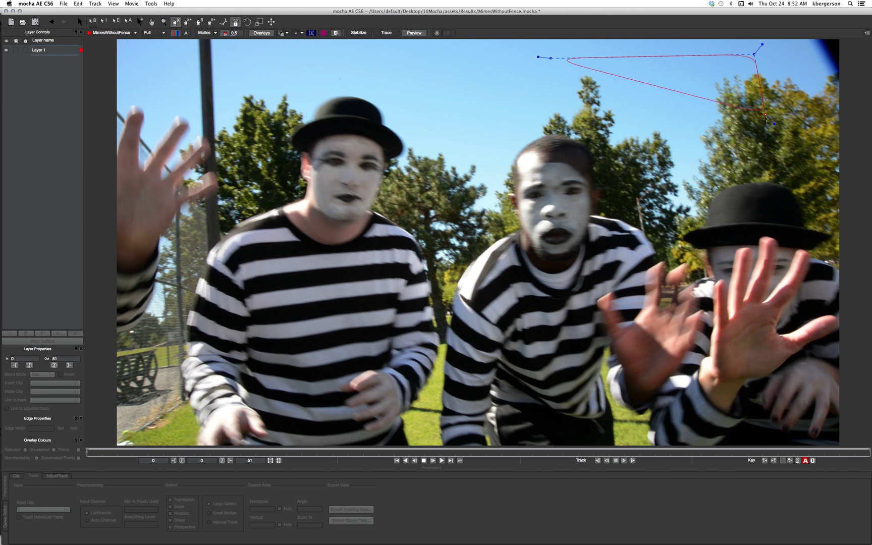
pyautogui.click(798, 141)
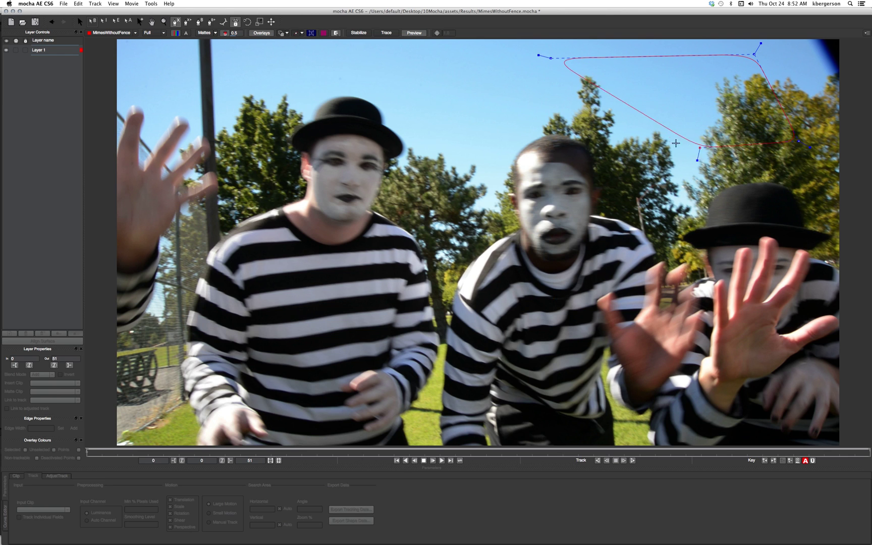
pyautogui.click(676, 135)
pyautogui.click(525, 107)
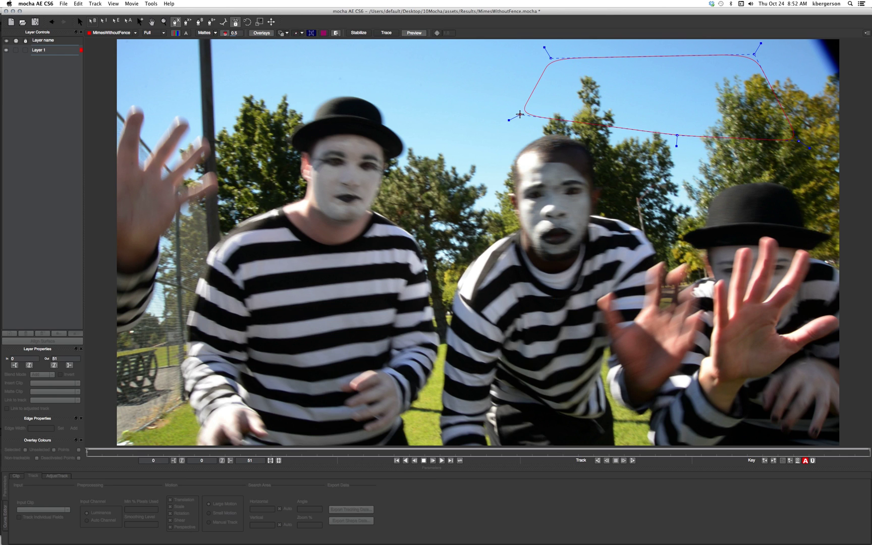
pyautogui.click(551, 58)
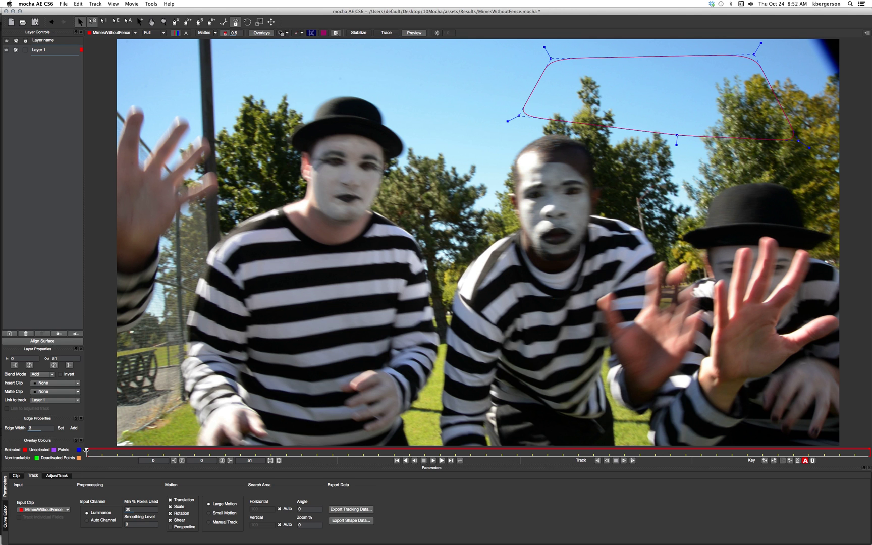
# - At frame 6, move the shape's left, top-left and bottom-right corners to realign it, then check frame 3
pyautogui.moveTo(92, 452); pyautogui.dragTo(293, 475)
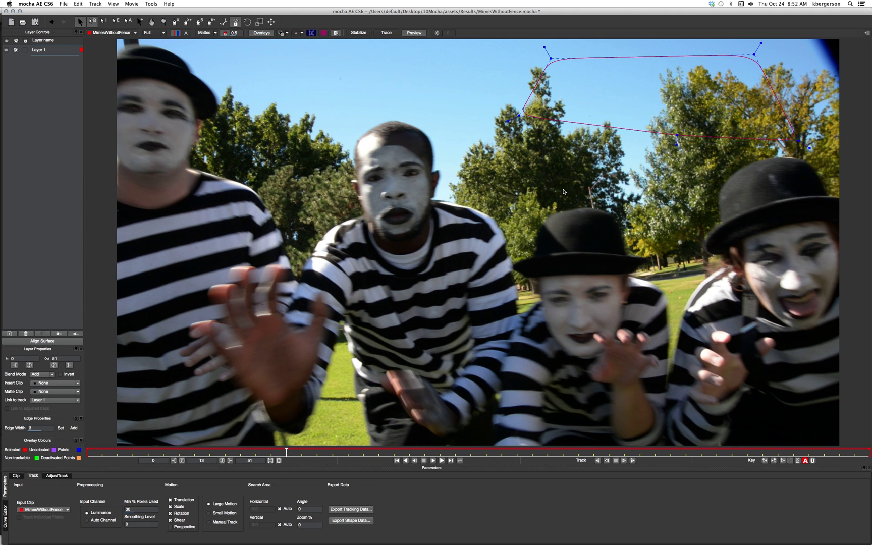
pyautogui.moveTo(513, 118); pyautogui.dragTo(460, 120)
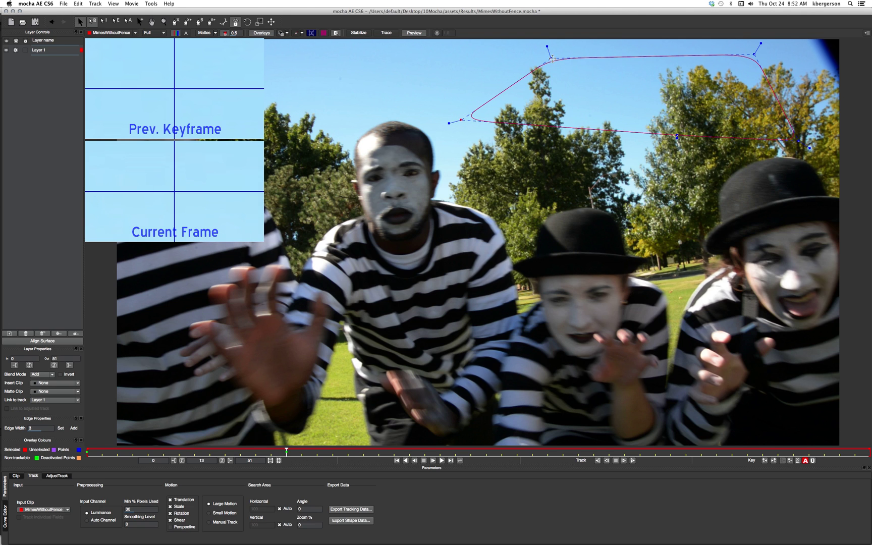
pyautogui.moveTo(552, 58); pyautogui.dragTo(514, 48)
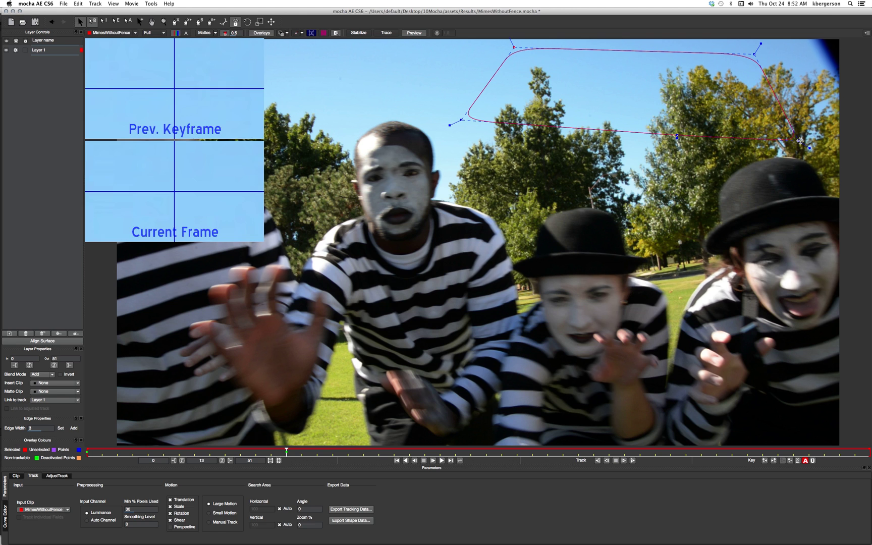
pyautogui.moveTo(798, 142); pyautogui.dragTo(770, 127)
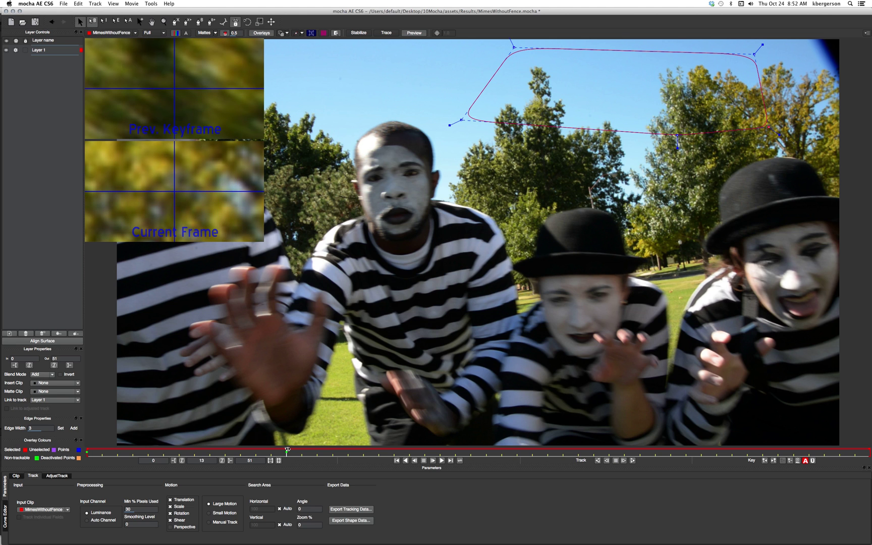
pyautogui.moveTo(286, 452); pyautogui.dragTo(455, 452)
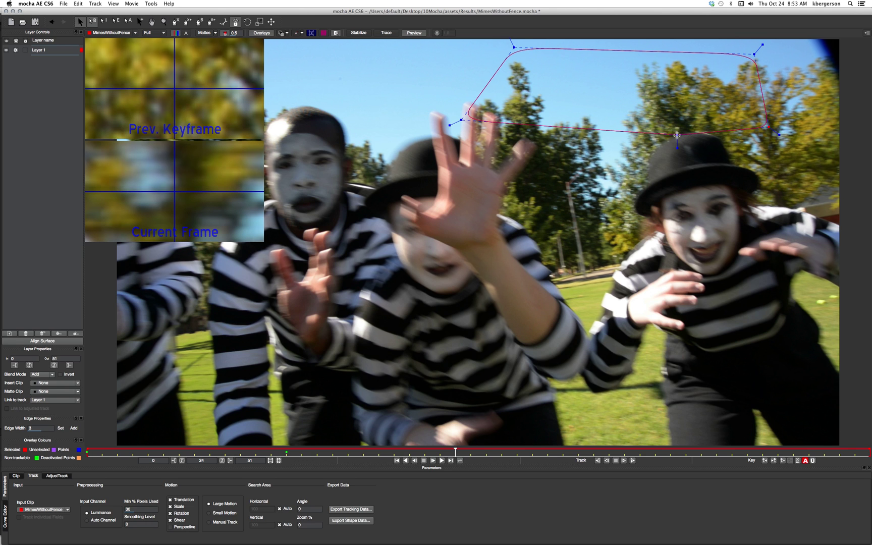
# - Realign the sky shape's bottom and left corners at frames 22 and 26
pyautogui.moveTo(675, 133); pyautogui.dragTo(621, 114)
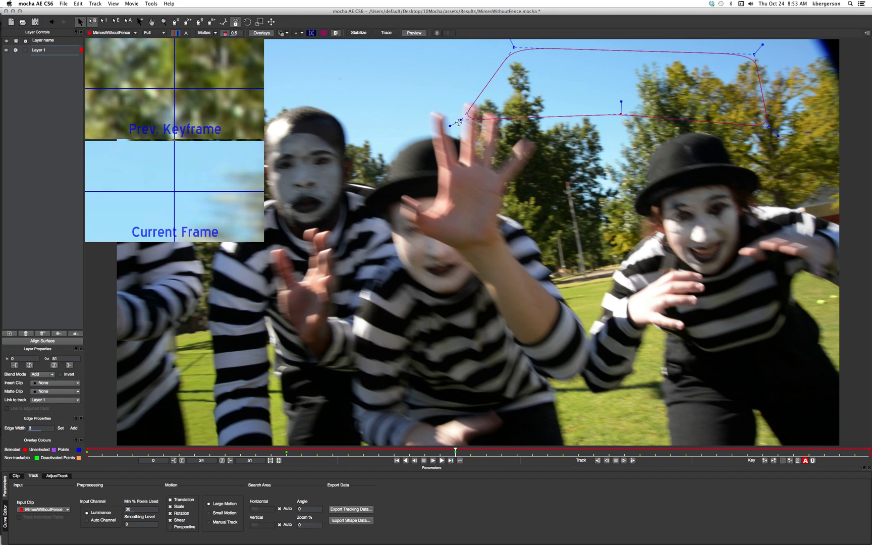
pyautogui.moveTo(459, 121); pyautogui.dragTo(472, 106)
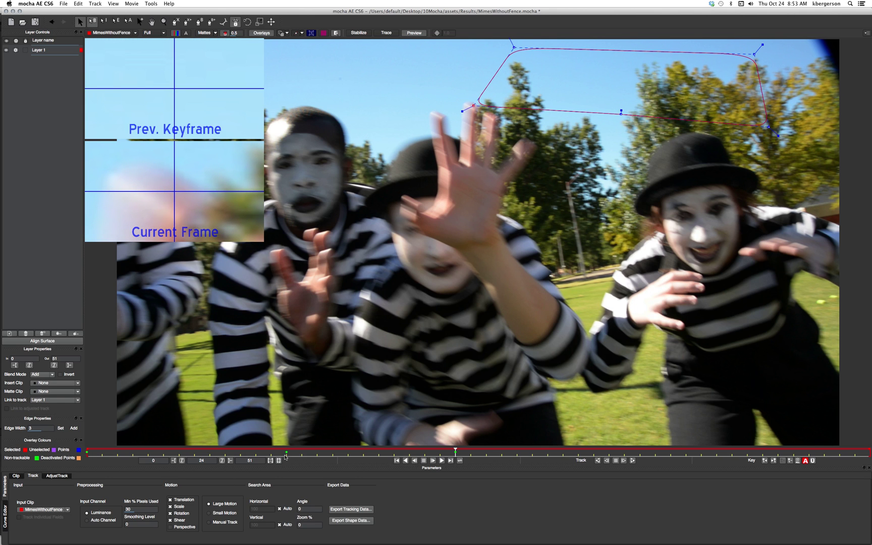
pyautogui.moveTo(455, 451)
pyautogui.mouseDown()
pyautogui.moveTo(413, 453)
pyautogui.moveTo(468, 452)
pyautogui.mouseUp()
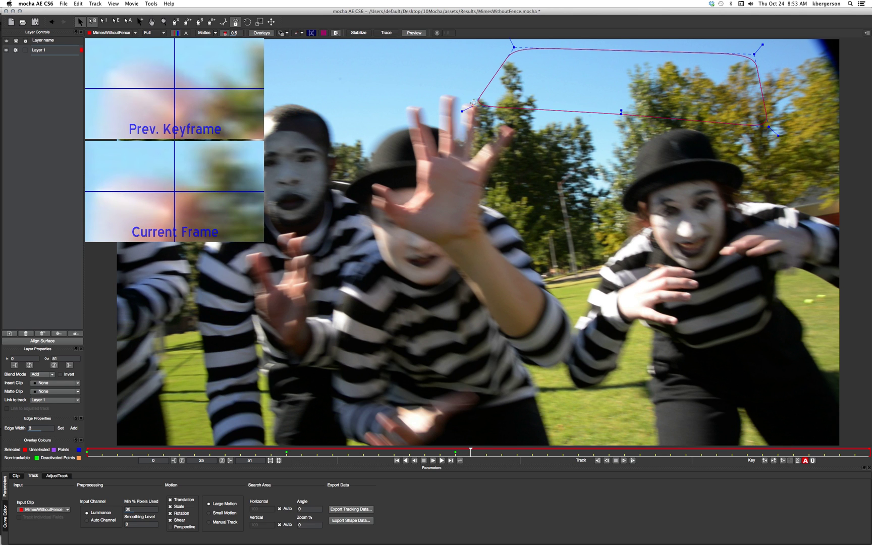
pyautogui.moveTo(474, 102); pyautogui.dragTo(466, 103)
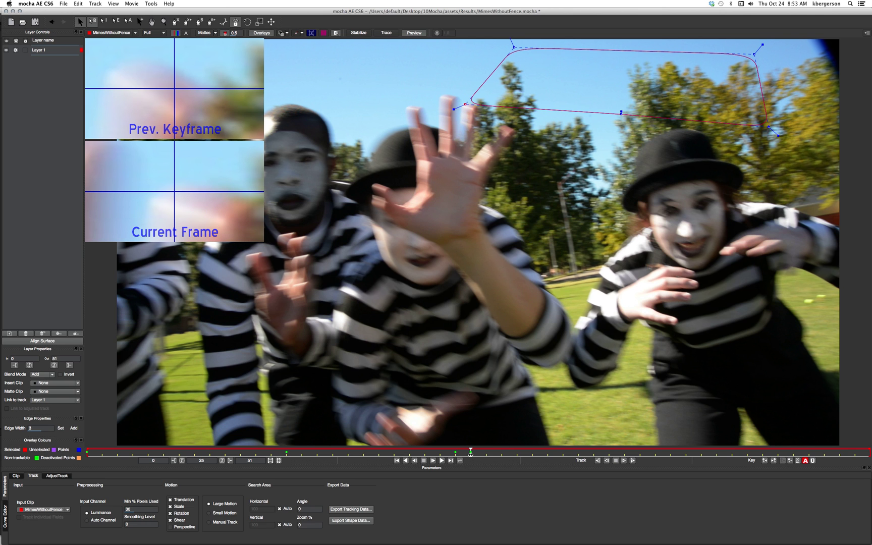
pyautogui.moveTo(470, 453); pyautogui.dragTo(501, 452)
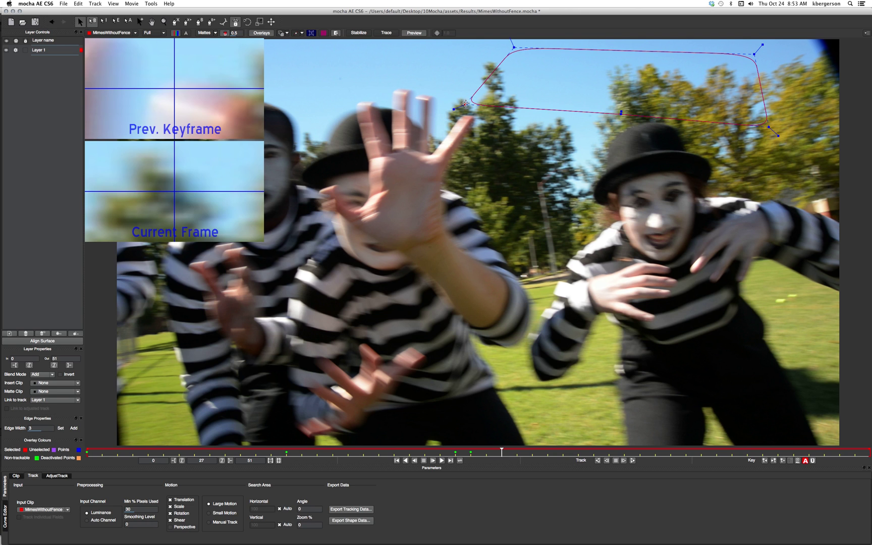
pyautogui.moveTo(465, 103); pyautogui.dragTo(442, 102)
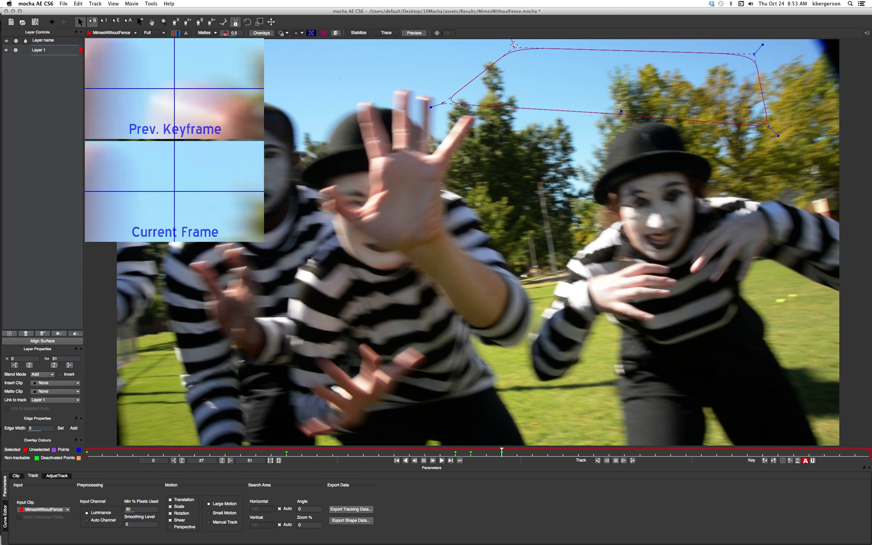
pyautogui.moveTo(513, 46); pyautogui.dragTo(485, 44)
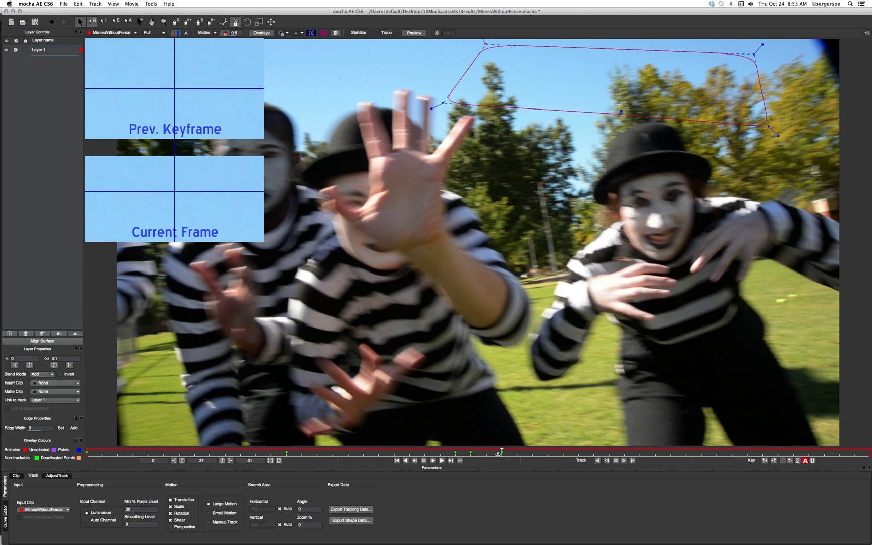
# - Shift all the sky shape's corners left so it follows the treetops on a later frame
pyautogui.moveTo(501, 451); pyautogui.dragTo(566, 444)
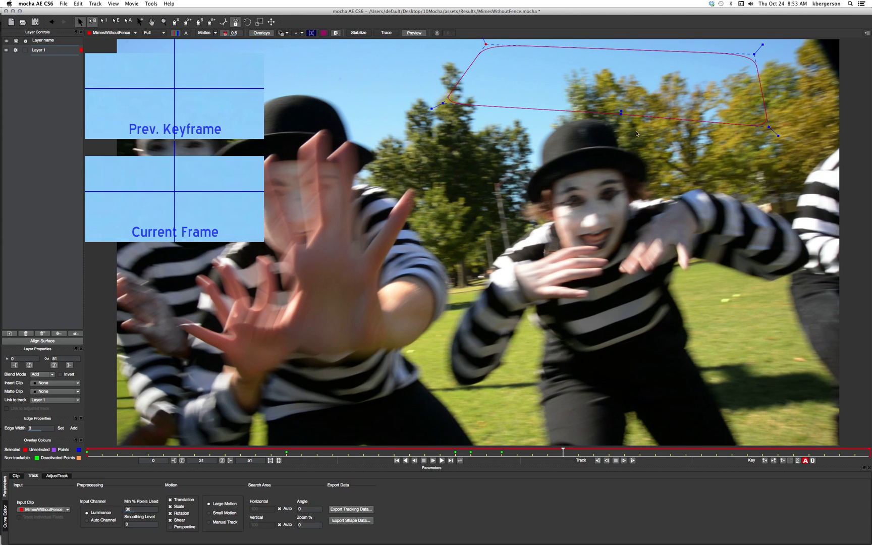
pyautogui.moveTo(475, 47); pyautogui.dragTo(428, 50)
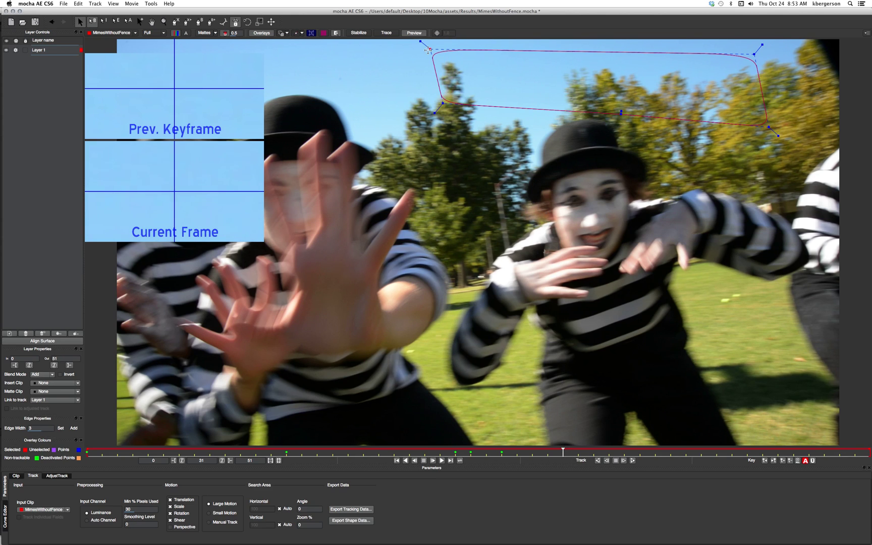
pyautogui.moveTo(442, 101); pyautogui.dragTo(384, 109)
pyautogui.moveTo(617, 117); pyautogui.dragTo(563, 107)
pyautogui.moveTo(772, 127); pyautogui.dragTo(724, 124)
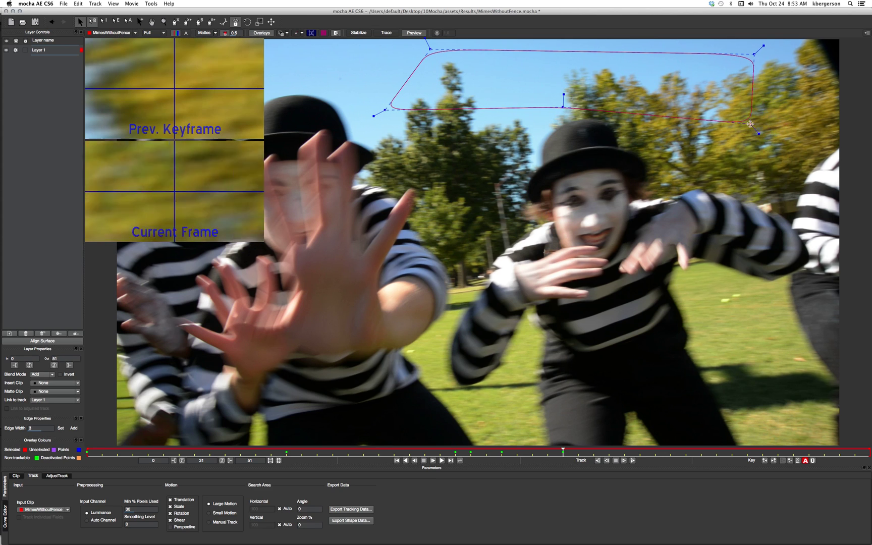
pyautogui.moveTo(753, 54); pyautogui.dragTo(738, 49)
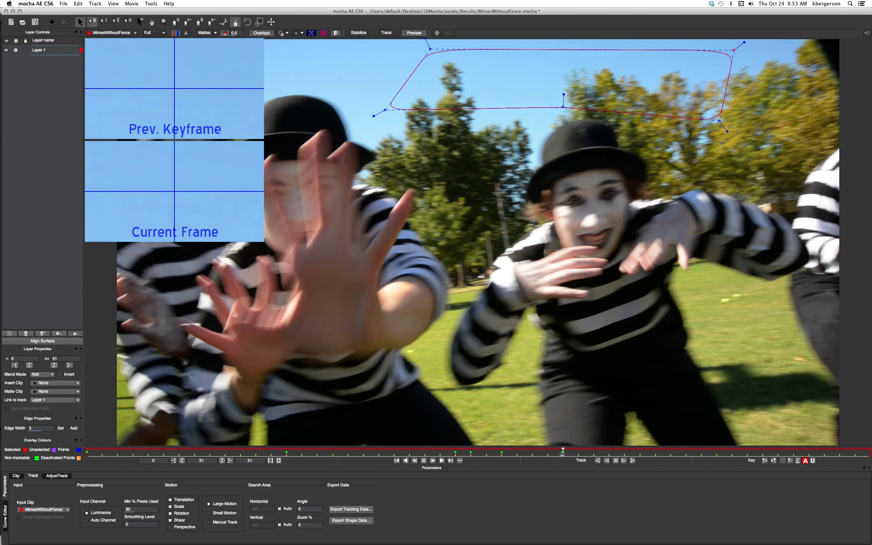
pyautogui.moveTo(562, 452); pyautogui.dragTo(682, 468)
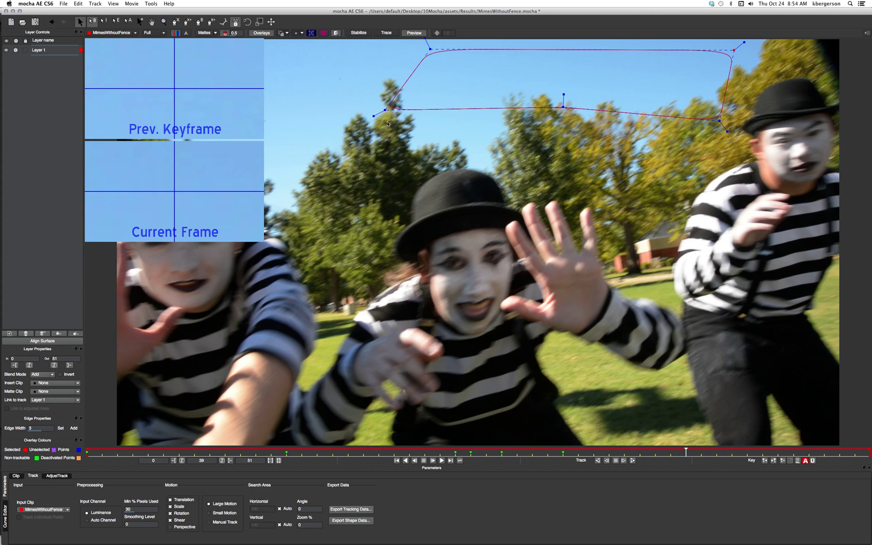
# - At frame 39, move the shape's corners and middle point left to refit the sky
pyautogui.moveTo(384, 109); pyautogui.dragTo(311, 141)
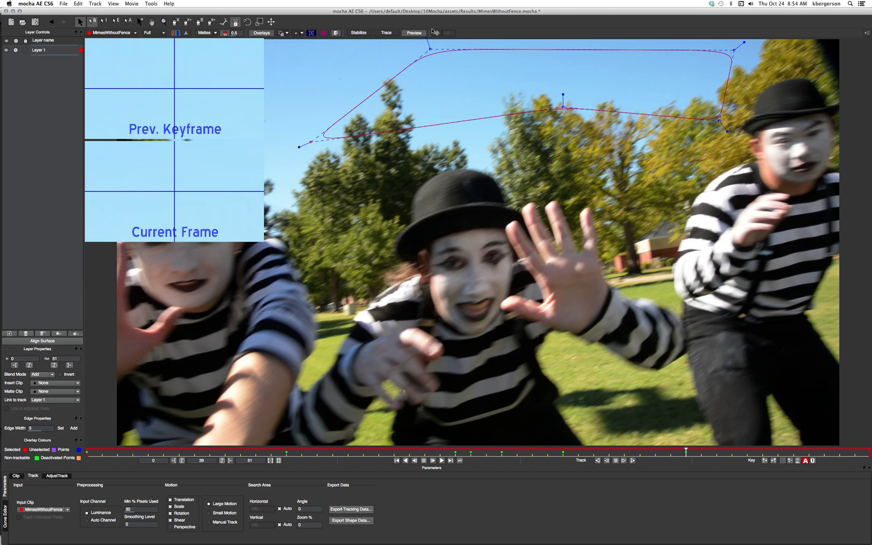
pyautogui.moveTo(429, 49); pyautogui.dragTo(362, 60)
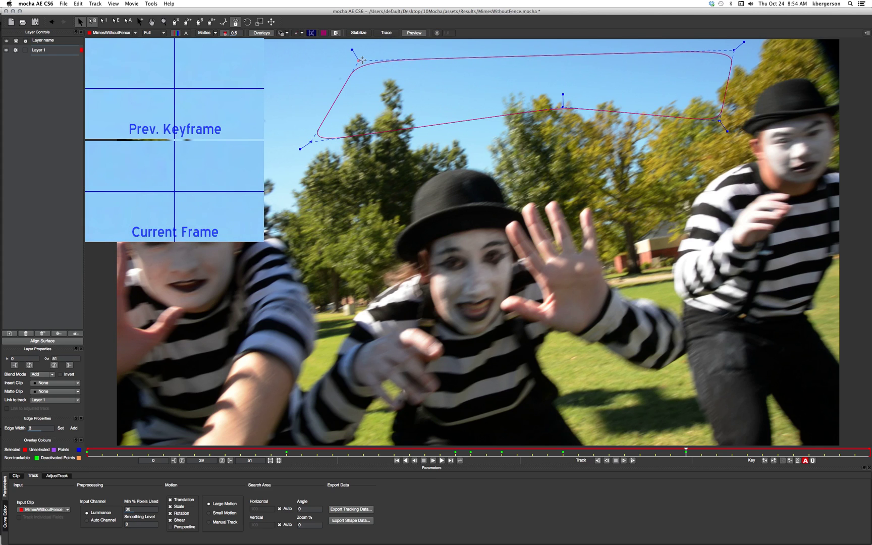
pyautogui.moveTo(563, 107); pyautogui.dragTo(468, 124)
pyautogui.moveTo(730, 48); pyautogui.dragTo(643, 45)
pyautogui.moveTo(715, 120); pyautogui.dragTo(615, 159)
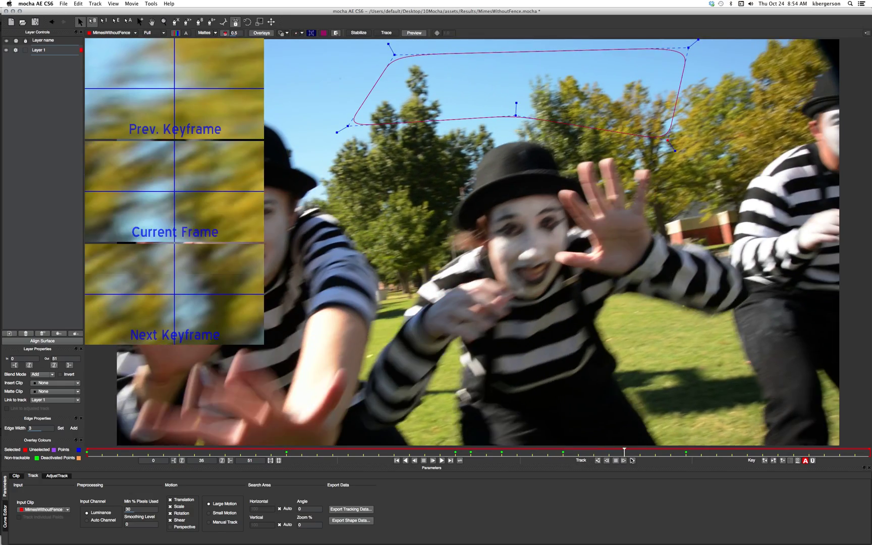
# - At frame 45, pull the shape's corners inward onto the sky, then advance to frame 50
pyautogui.click(631, 460)
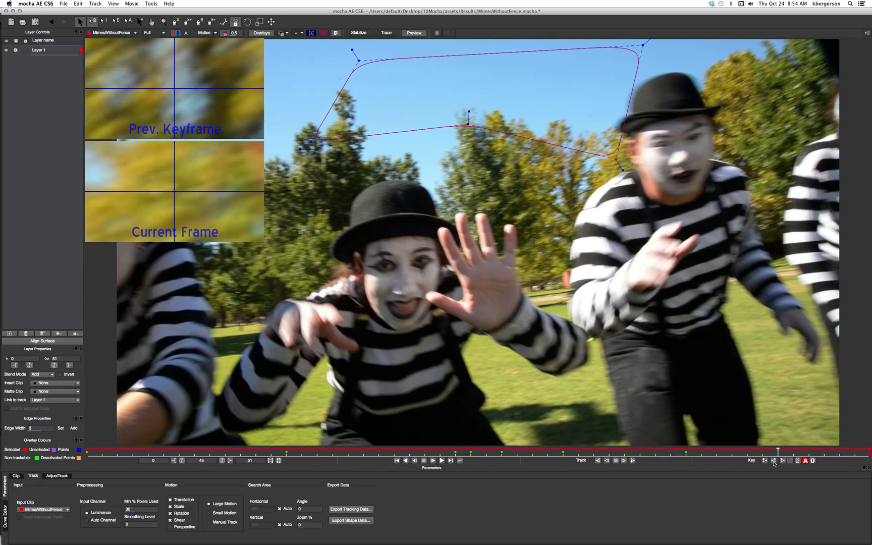
pyautogui.moveTo(311, 143); pyautogui.dragTo(264, 146)
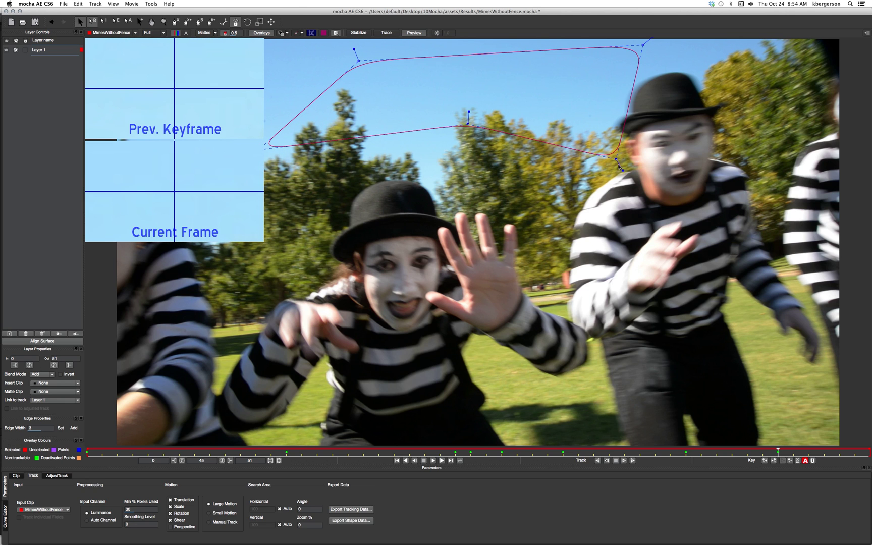
pyautogui.moveTo(614, 160); pyautogui.dragTo(564, 149)
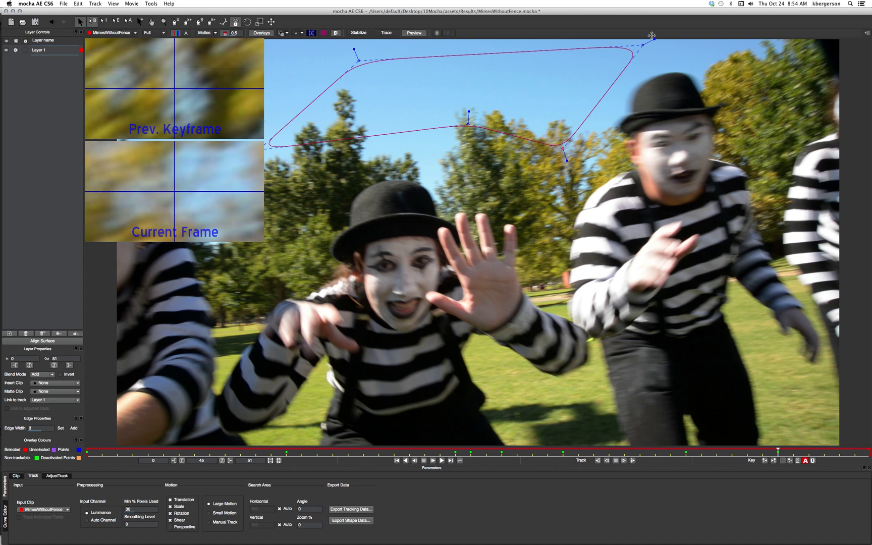
pyautogui.moveTo(641, 44); pyautogui.dragTo(581, 63)
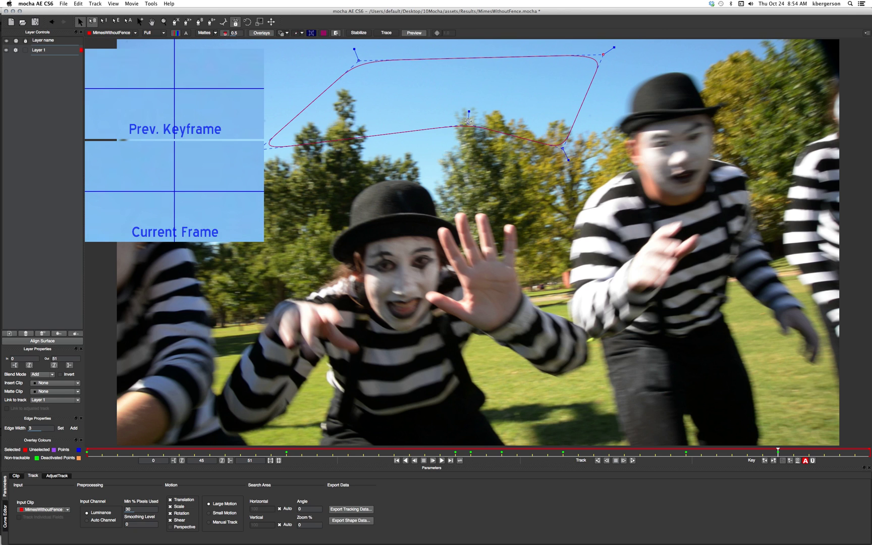
pyautogui.moveTo(468, 121); pyautogui.dragTo(418, 143)
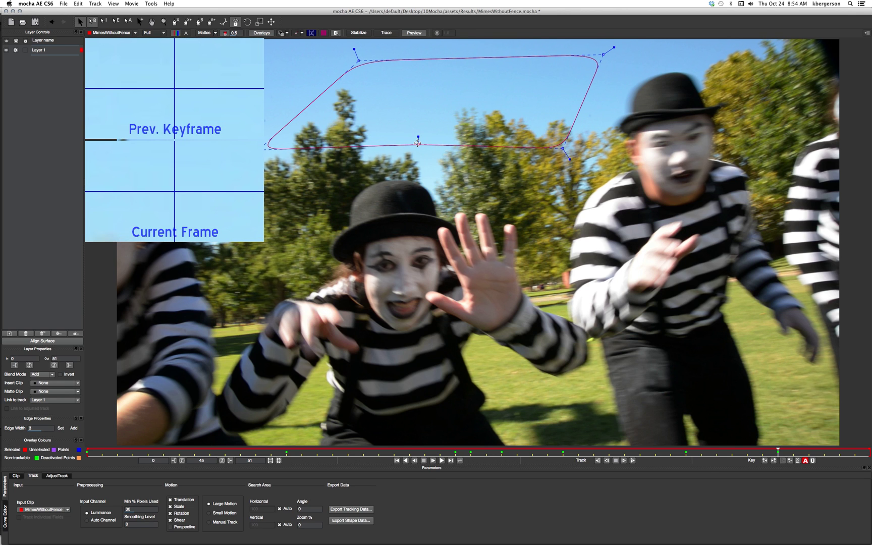
pyautogui.moveTo(359, 61); pyautogui.dragTo(312, 61)
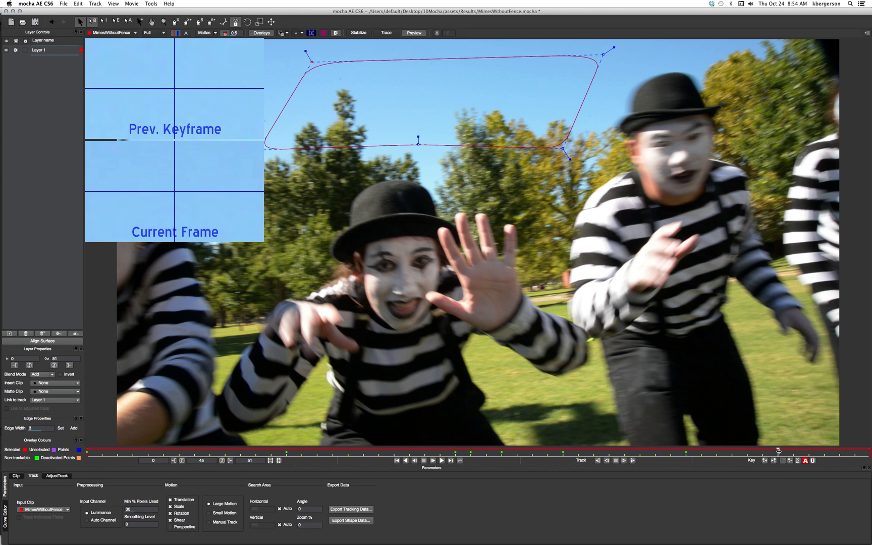
pyautogui.moveTo(777, 450); pyautogui.dragTo(852, 450)
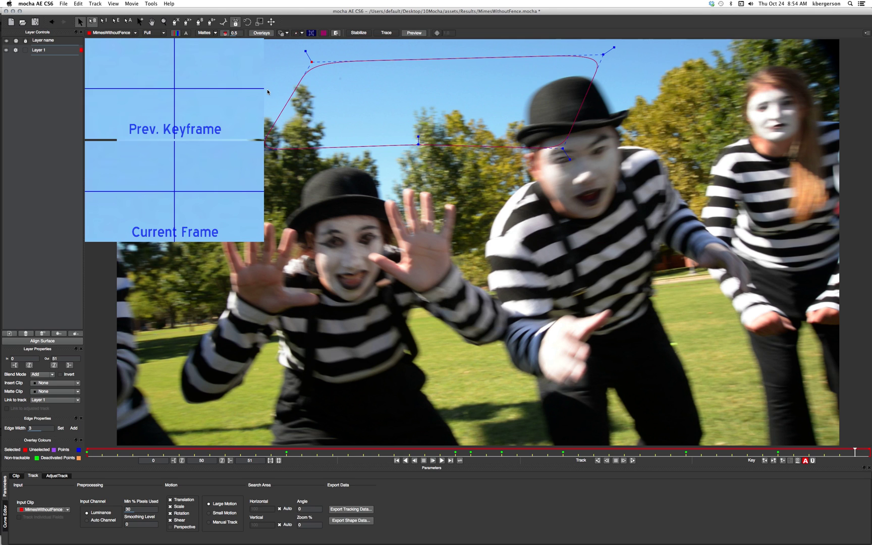
# - At frame 50, shift the shape's top and bottom points left to fit the sky, then return to frame 0
pyautogui.moveTo(309, 61); pyautogui.dragTo(287, 57)
pyautogui.moveTo(258, 150); pyautogui.dragTo(220, 149)
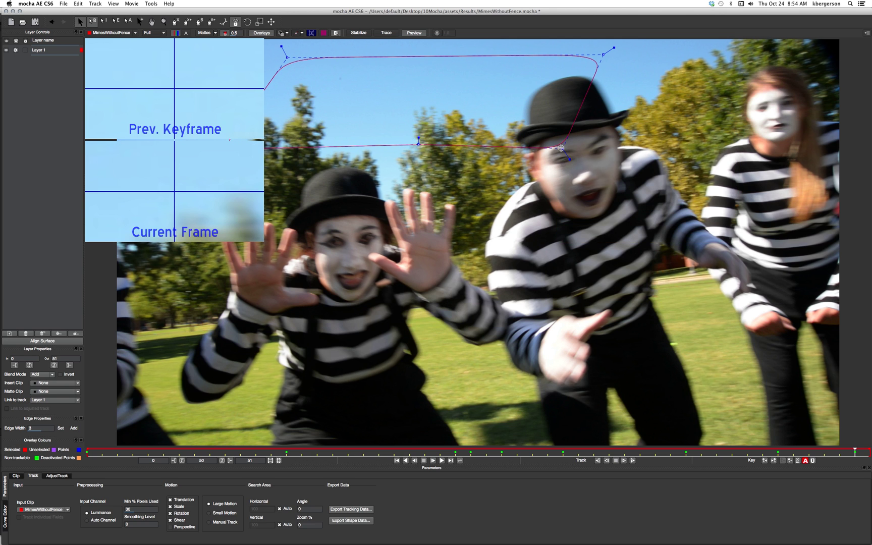
pyautogui.moveTo(559, 149); pyautogui.dragTo(475, 155)
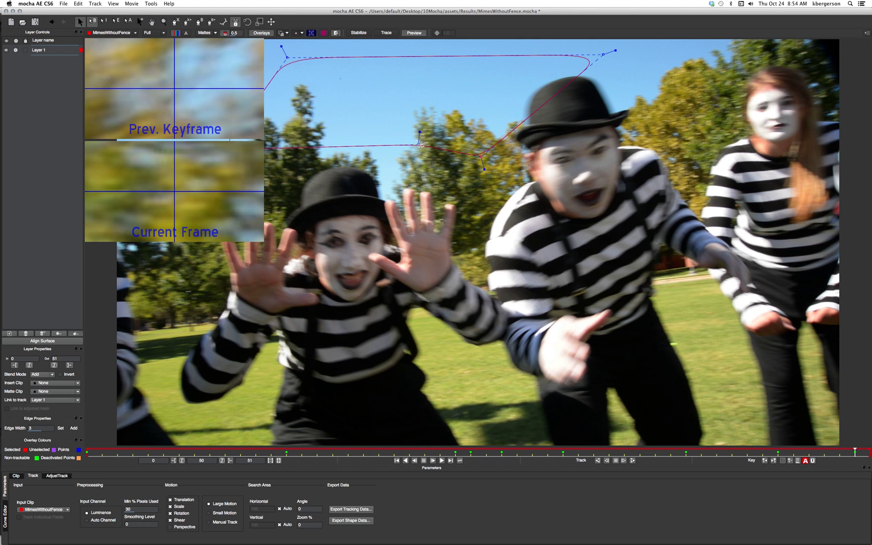
pyautogui.moveTo(421, 145); pyautogui.dragTo(366, 145)
pyautogui.moveTo(604, 53); pyautogui.dragTo(530, 54)
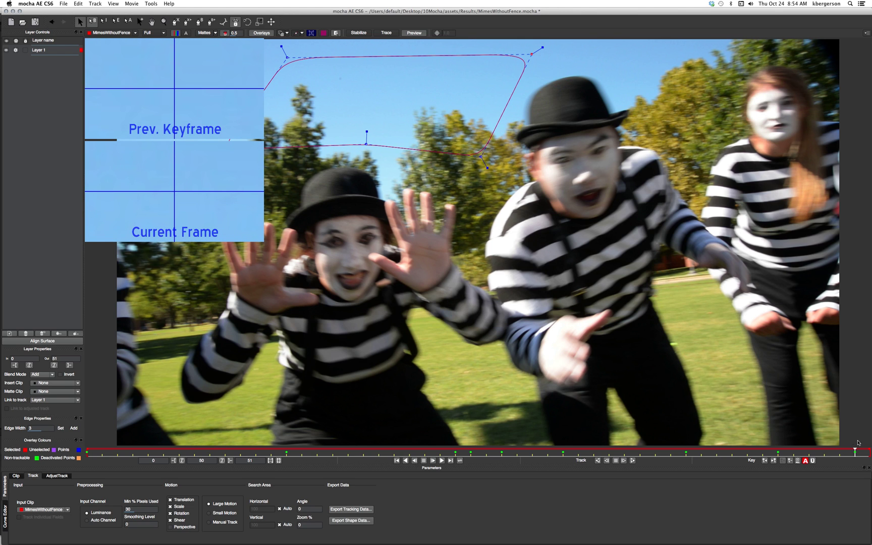
pyautogui.moveTo(858, 454); pyautogui.dragTo(87, 459)
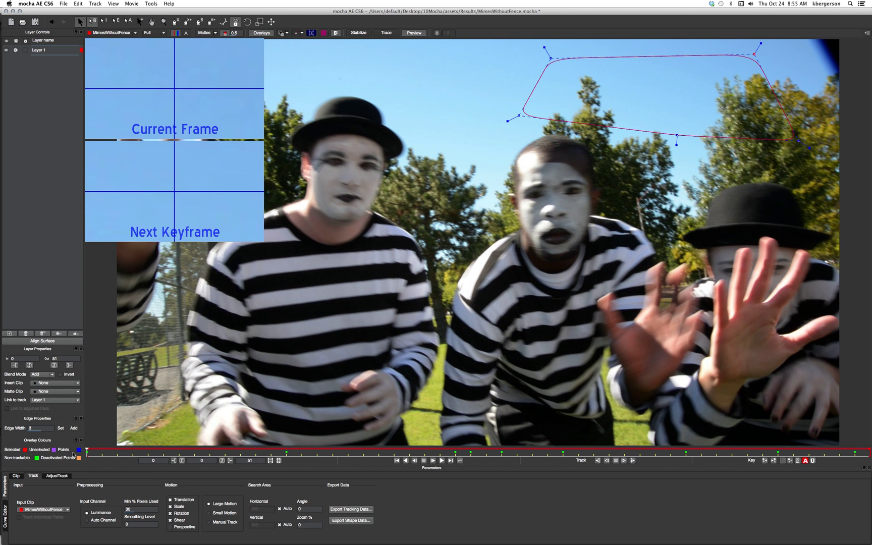
# - Retrack Layer 1 forward from frame 0 through frame 51 using the corrected sky shape
pyautogui.click(632, 461)
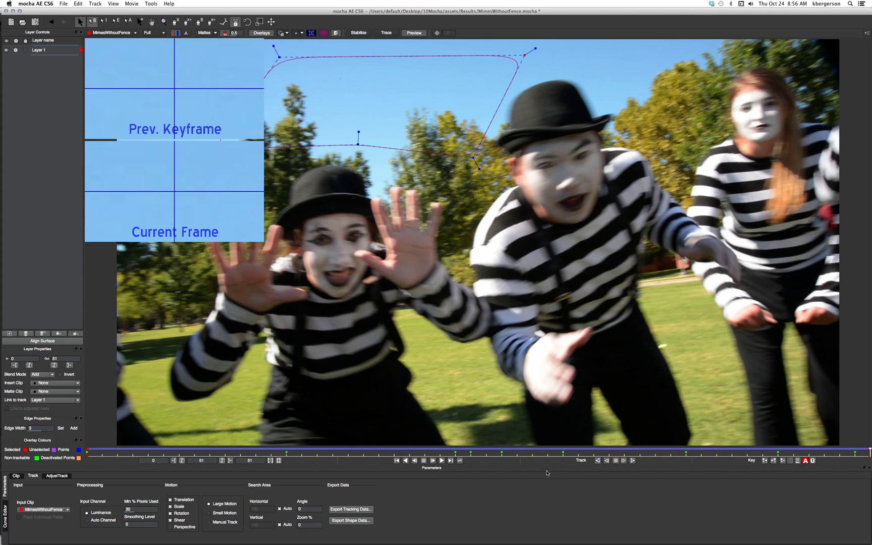
# - Copy Layer 1's tracking data to the clipboard in After Effects Transform Data format
pyautogui.click(342, 511)
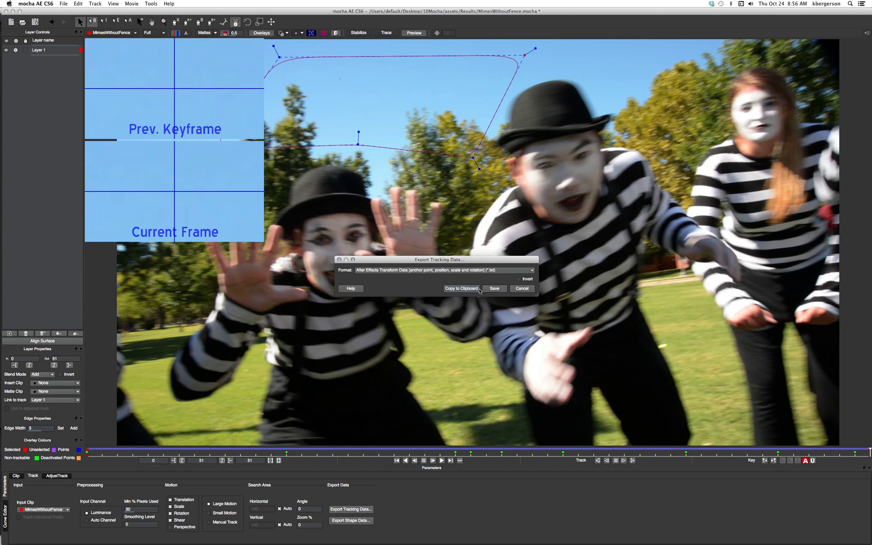
pyautogui.click(530, 270)
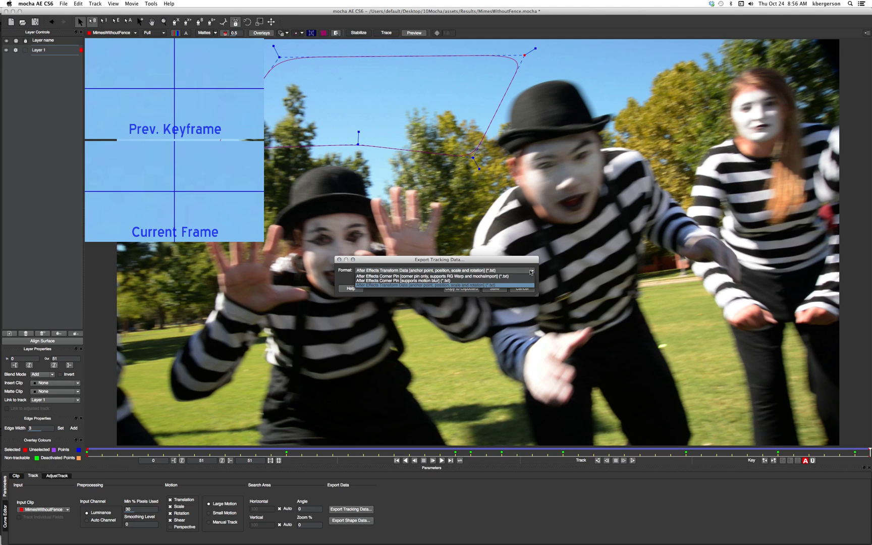
pyautogui.click(397, 285)
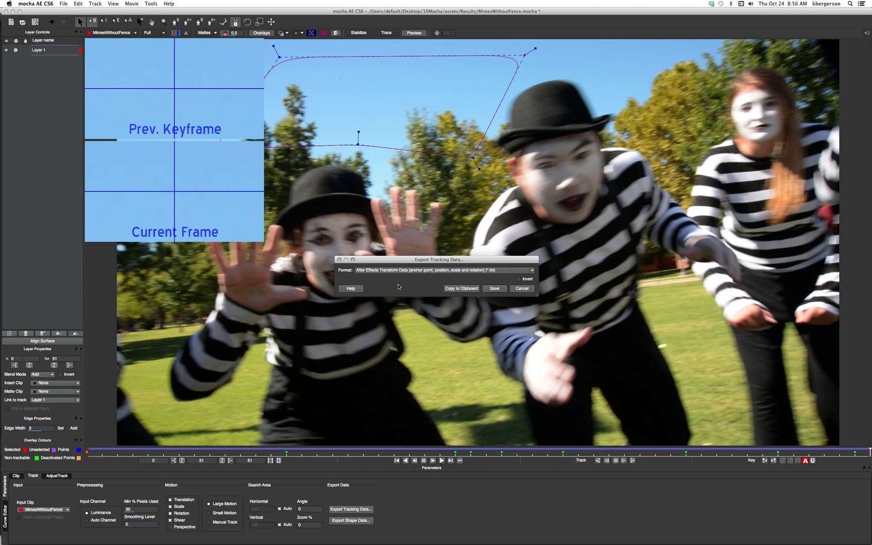
pyautogui.click(459, 289)
# - Back in After Effects, add a new null object layer to the MimesWithoutFence composition
pyautogui.moveTo(4, 212)
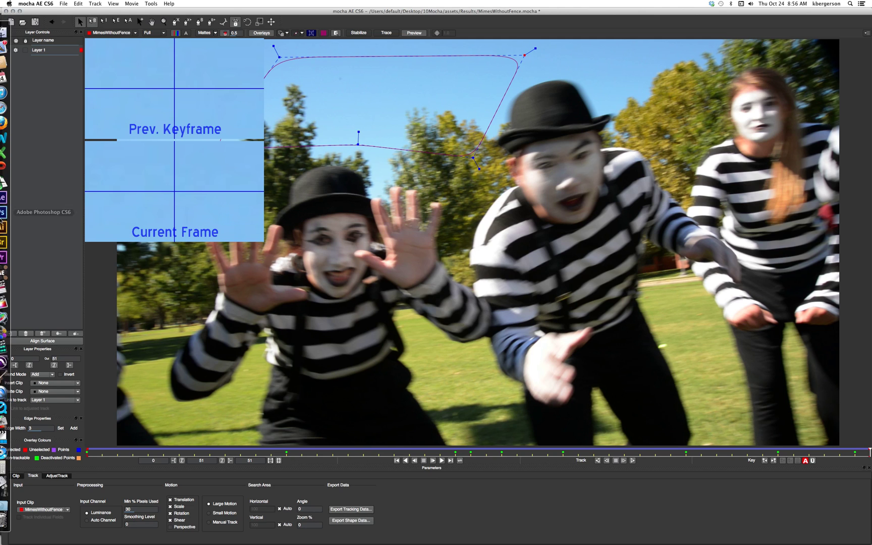
pyautogui.click(9, 199)
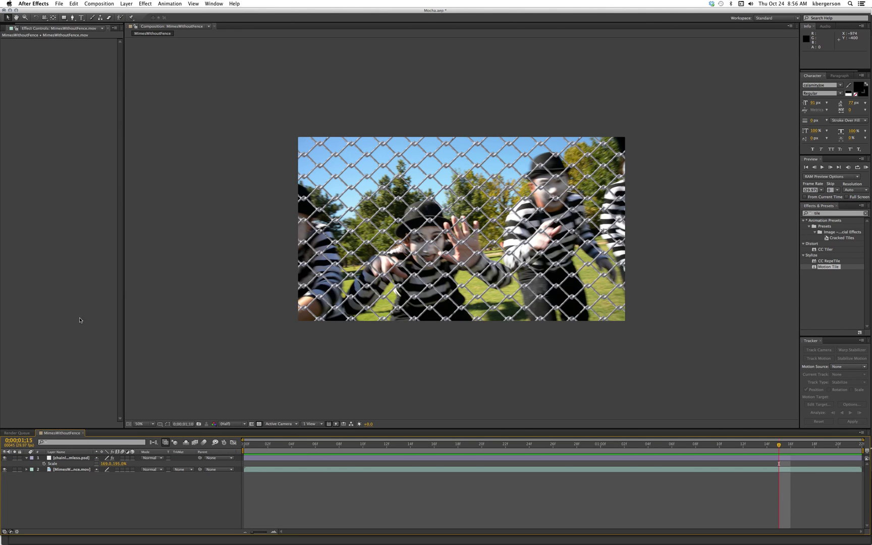
pyautogui.click(126, 4)
pyautogui.moveTo(162, 11)
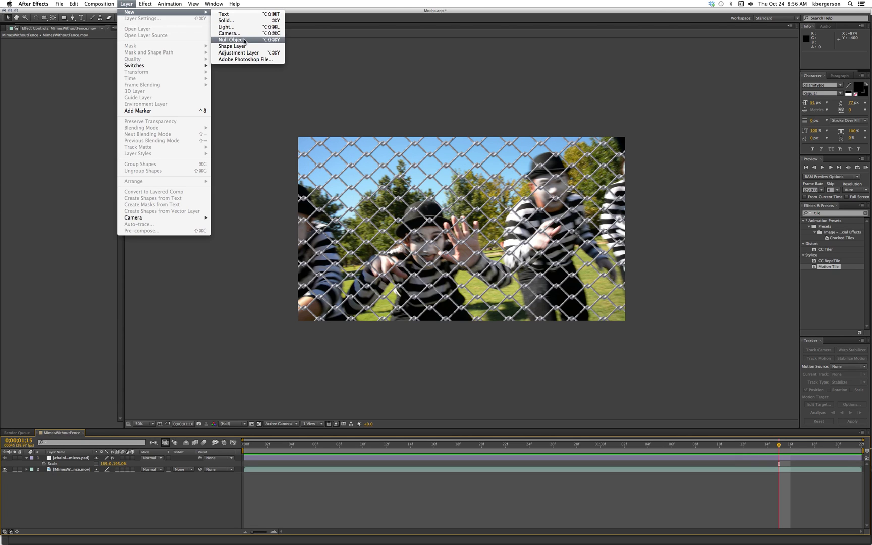
pyautogui.click(246, 40)
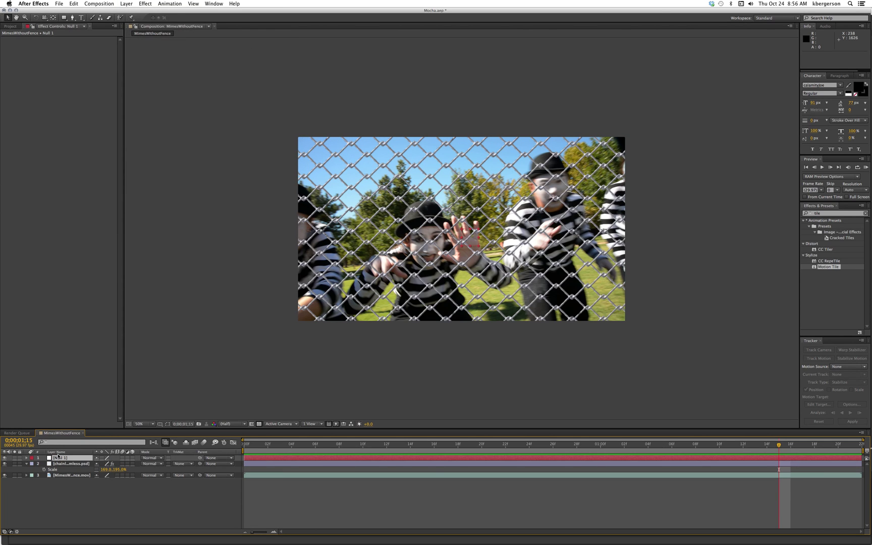
# - Rename the null layer 'Tracking Data' and return to frame 0;00;00;00
pyautogui.press('Return')
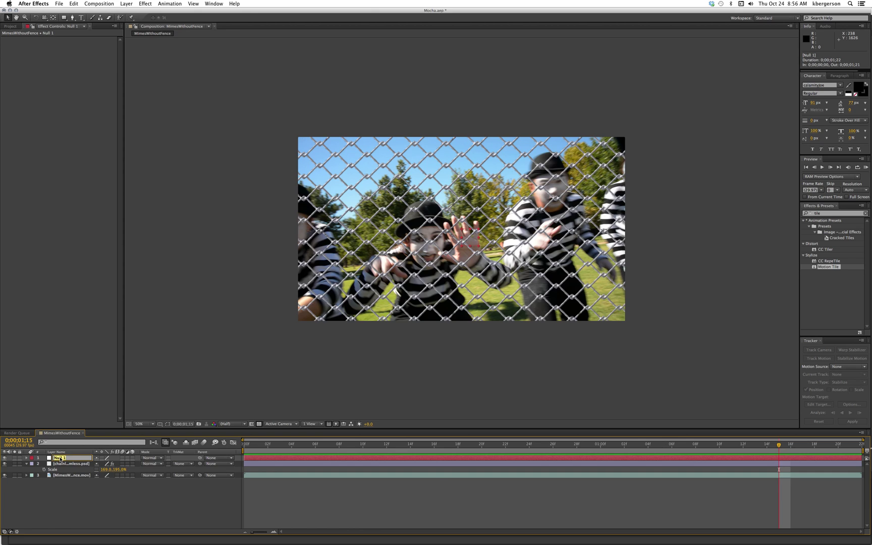
pyautogui.write('T')
pyautogui.write('racking Data')
pyautogui.press('Return')
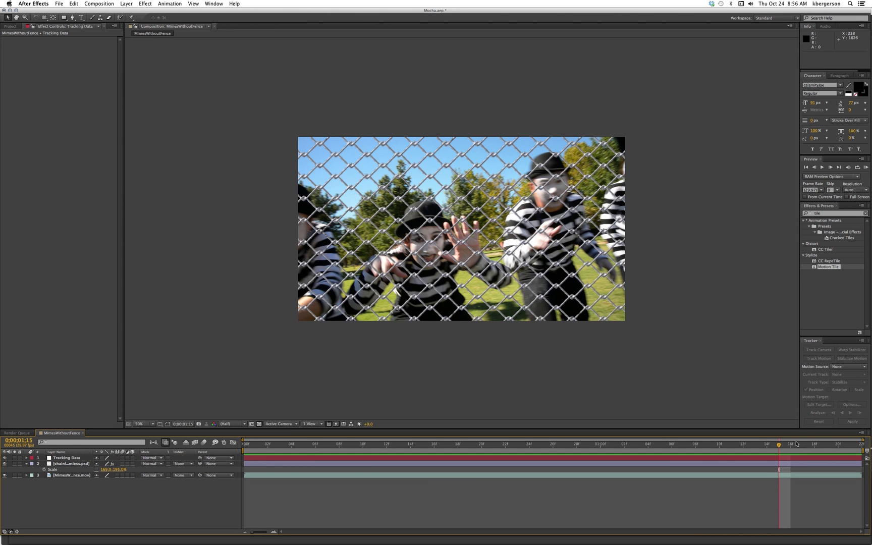
pyautogui.moveTo(781, 445); pyautogui.dragTo(81, 460)
# - Paste the mocha keyframes onto Tracking Data and remove its Scale keyframes
pyautogui.click(80, 458)
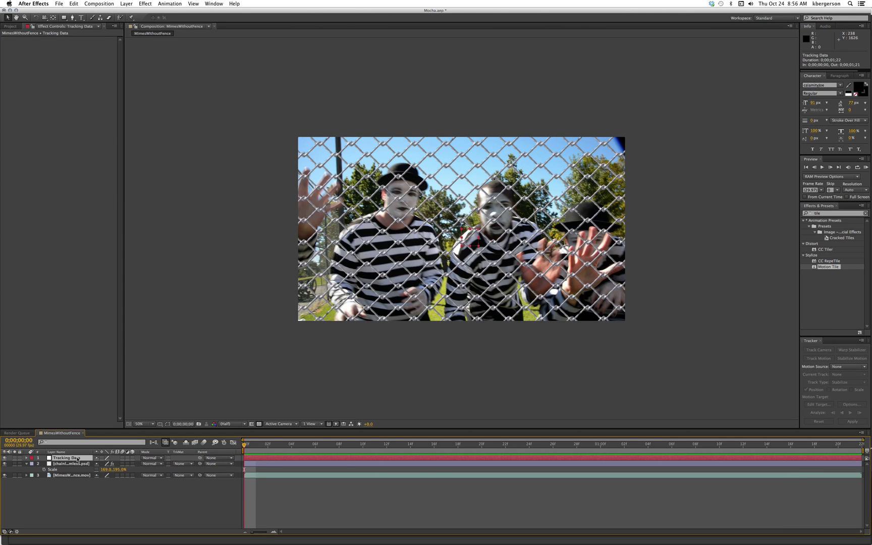
pyautogui.press('super+v')
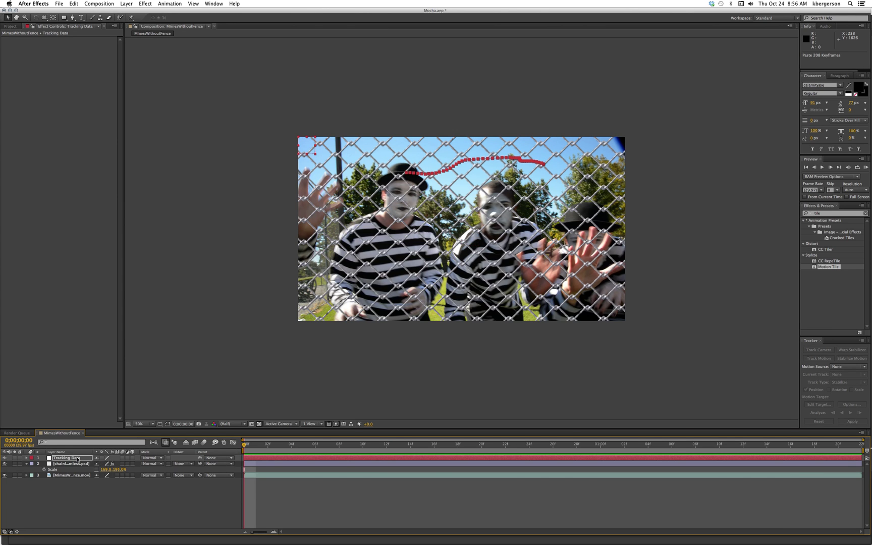
pyautogui.press('u')
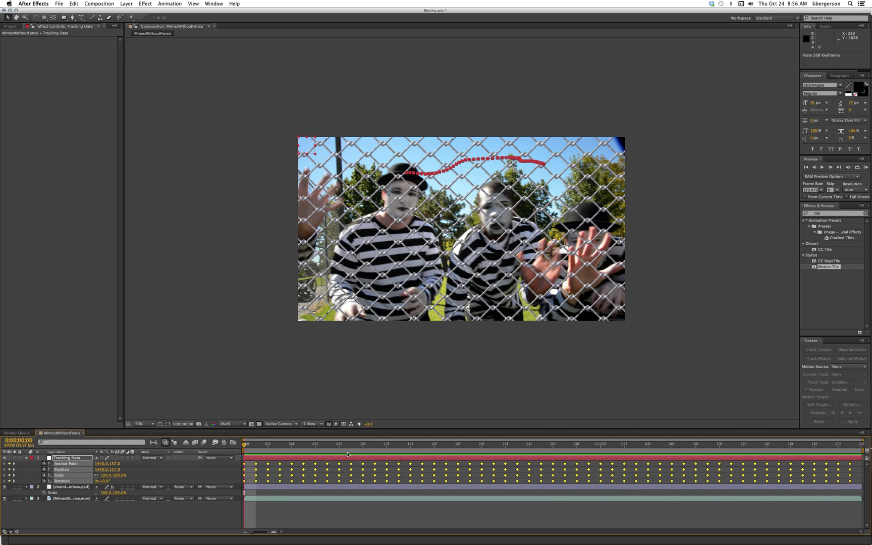
pyautogui.click(84, 520)
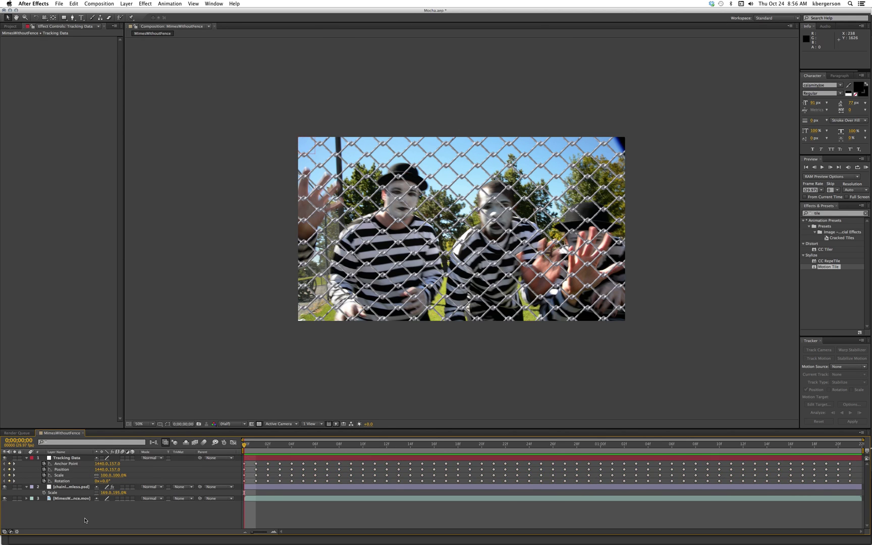
pyautogui.click(44, 475)
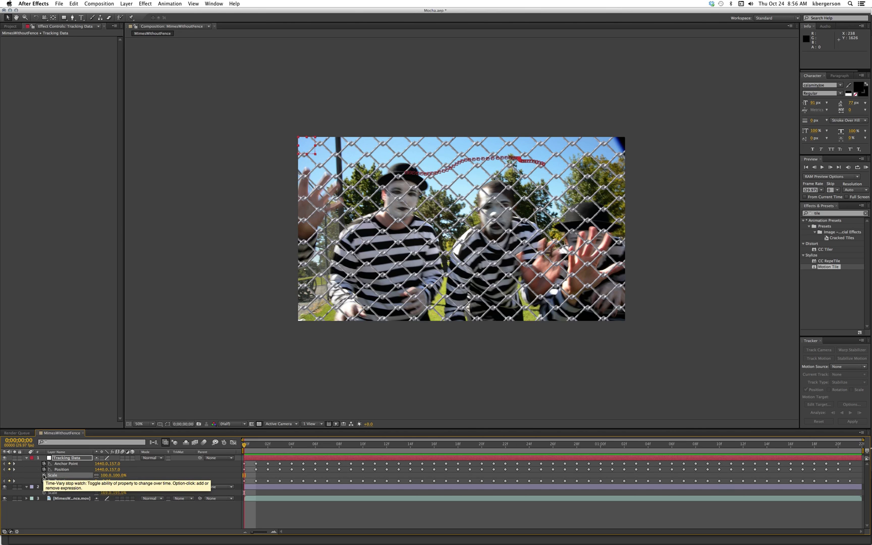
# - Move the Anchor Point keyframes into Position and clear the Anchor Point keyframes
pyautogui.click(65, 464)
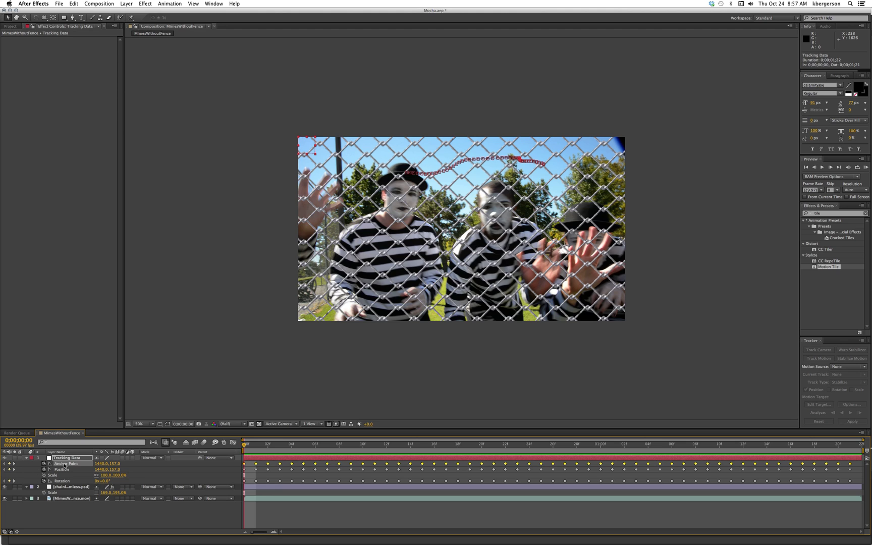
pyautogui.press('cmd+c')
pyautogui.click(62, 469)
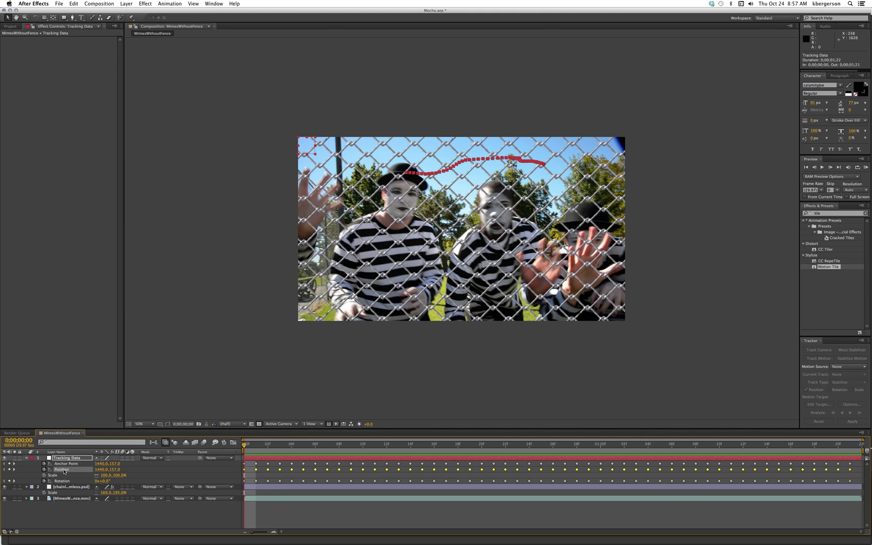
pyautogui.press('cmd+v')
pyautogui.click(44, 463)
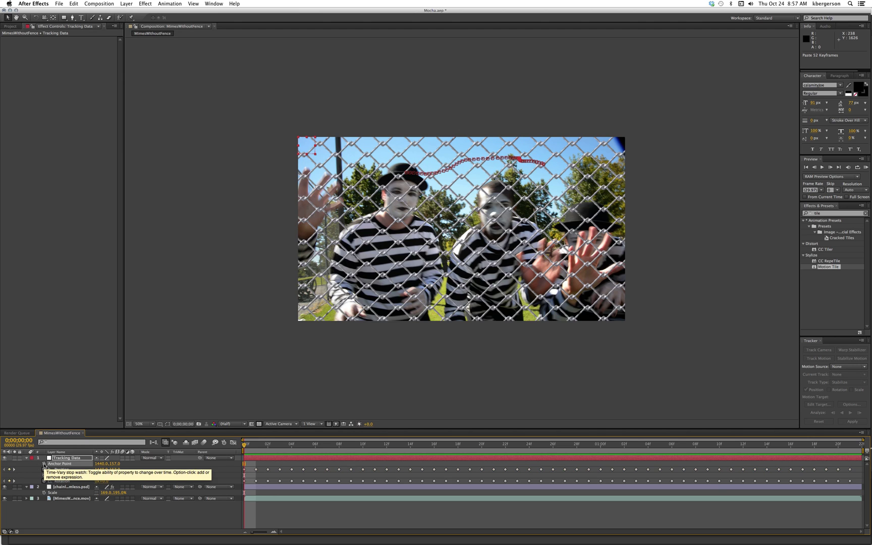
# - Set the Tracking Data anchor point to 0,0
pyautogui.click(102, 464)
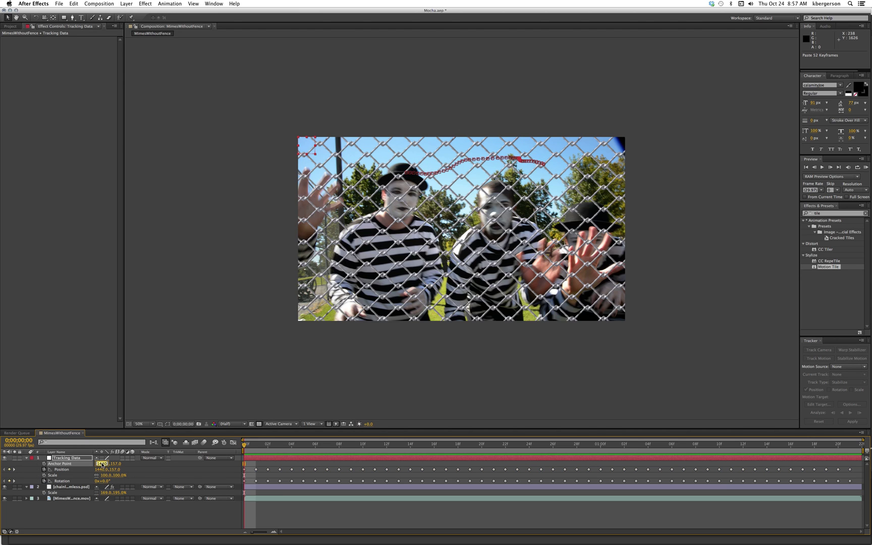
pyautogui.write('0.')
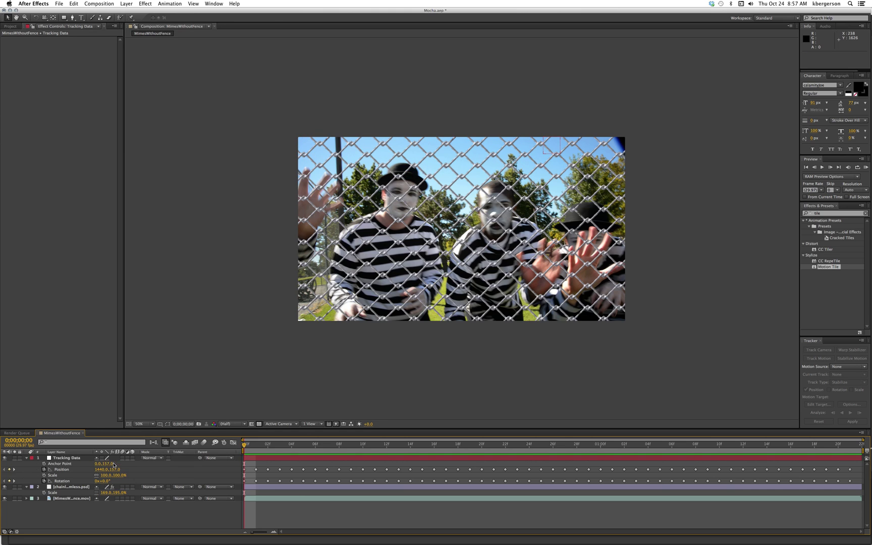
pyautogui.press('Tab')
pyautogui.press('Return')
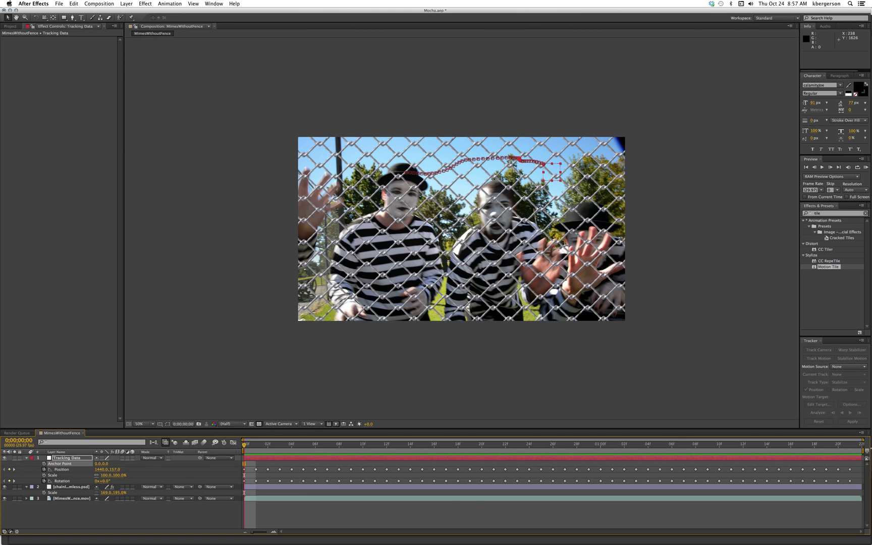
pyautogui.press('KP_Decimal')
# - Parent the chain-link fence layer to the Tracking Data null
pyautogui.click(244, 445)
pyautogui.moveTo(243, 446); pyautogui.dragTo(115, 488)
pyautogui.moveTo(200, 486); pyautogui.dragTo(67, 458)
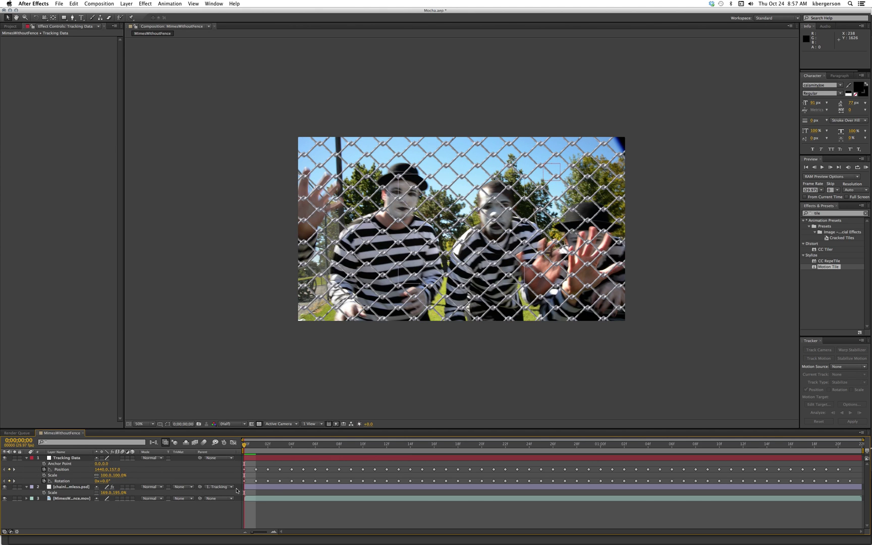
# - RAM preview the tracked fence, then return to the first frame
pyautogui.press('KP_0')
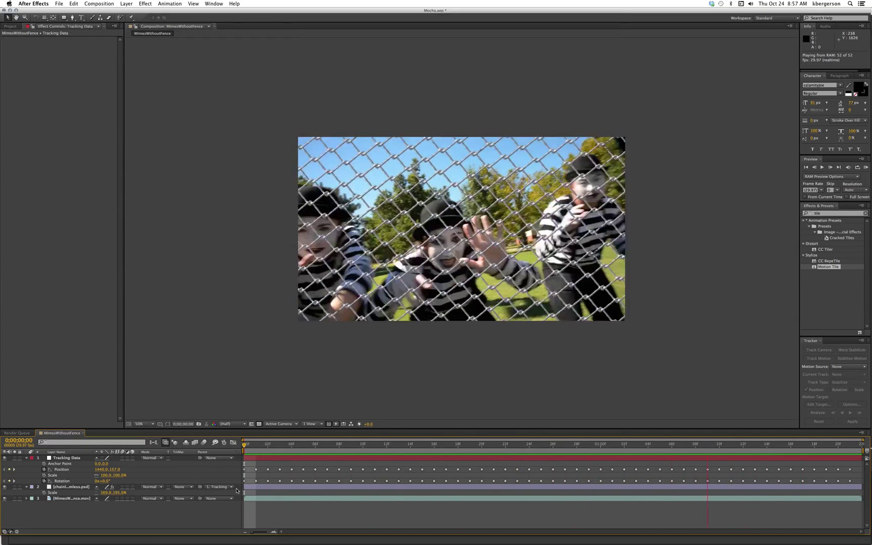
pyautogui.click(75, 486)
pyautogui.moveTo(286, 449); pyautogui.dragTo(243, 449)
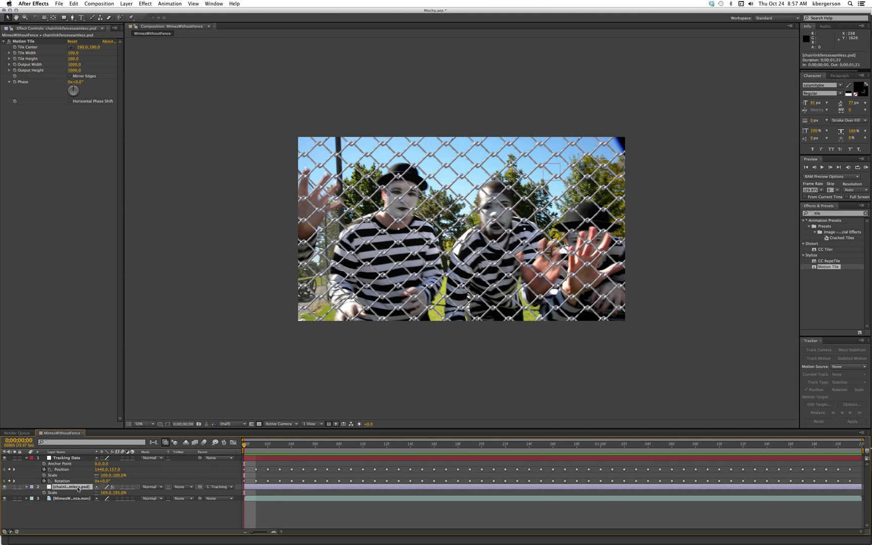
# - Apply Camera Lens Blur from Blur & Sharpen to the fence layer with Blur Radius 2
pyautogui.click(866, 214)
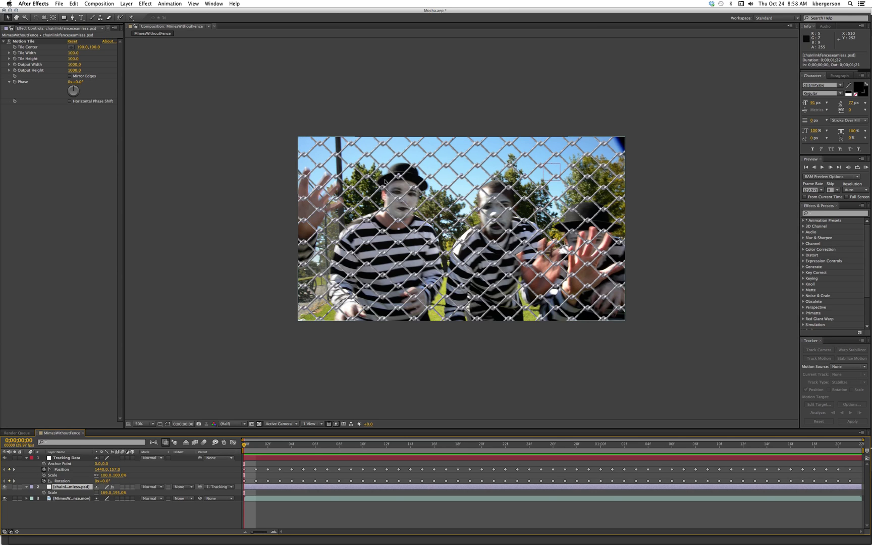
pyautogui.click(803, 238)
pyautogui.click(817, 245)
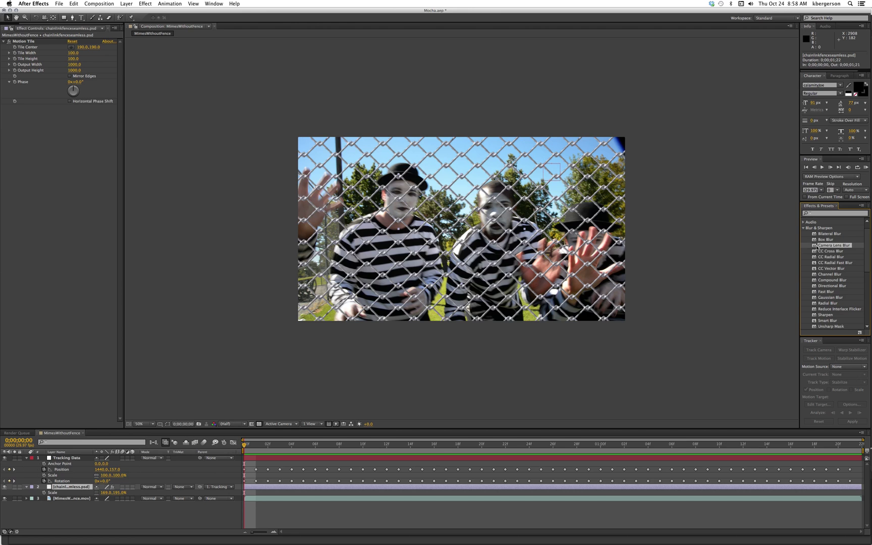
pyautogui.moveTo(814, 247); pyautogui.dragTo(305, 487)
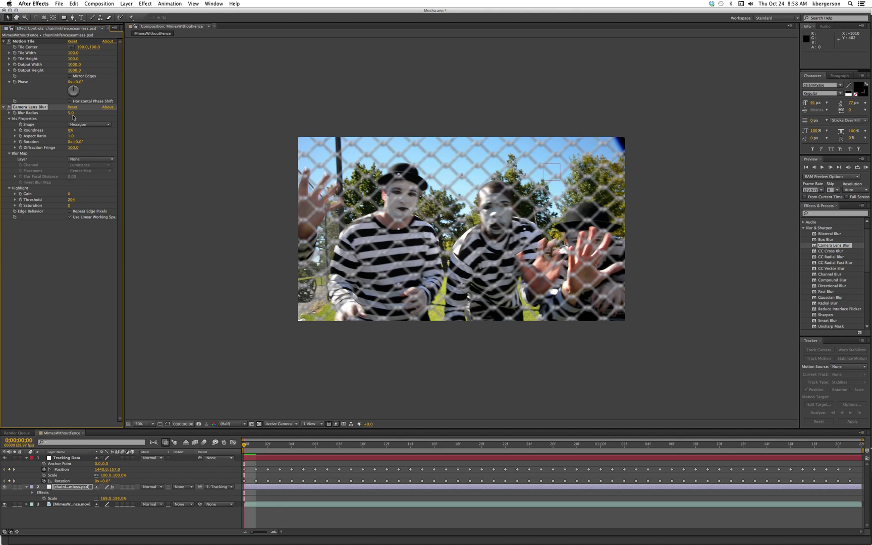
pyautogui.click(71, 114)
pyautogui.write('3')
pyautogui.press('Return')
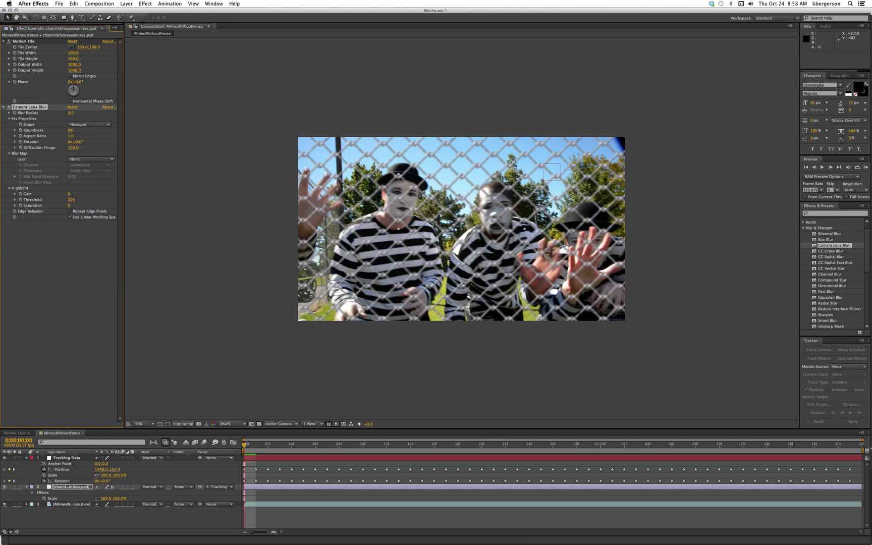
pyautogui.click(72, 114)
pyautogui.write('2')
pyautogui.press('Return')
# - Enable motion blur on the fence layer and the composition, then RAM preview the result
pyautogui.click(76, 488)
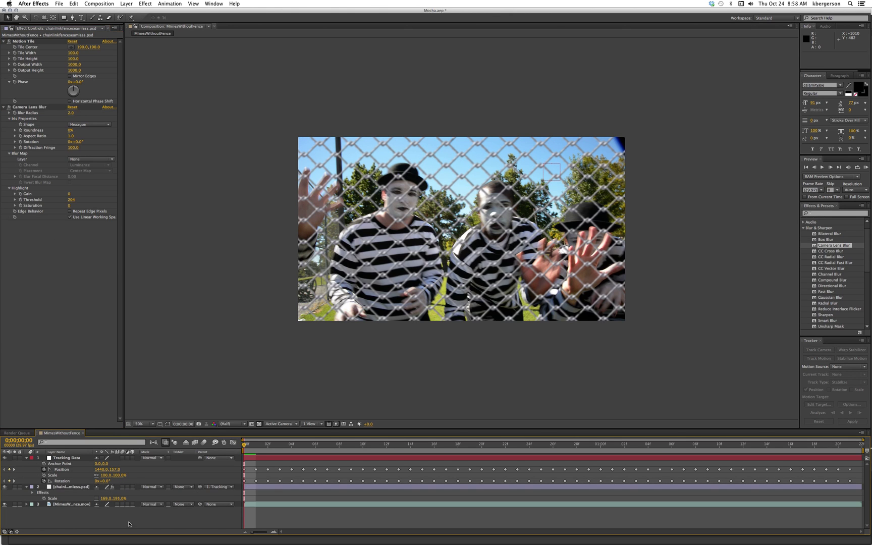
pyautogui.click(75, 487)
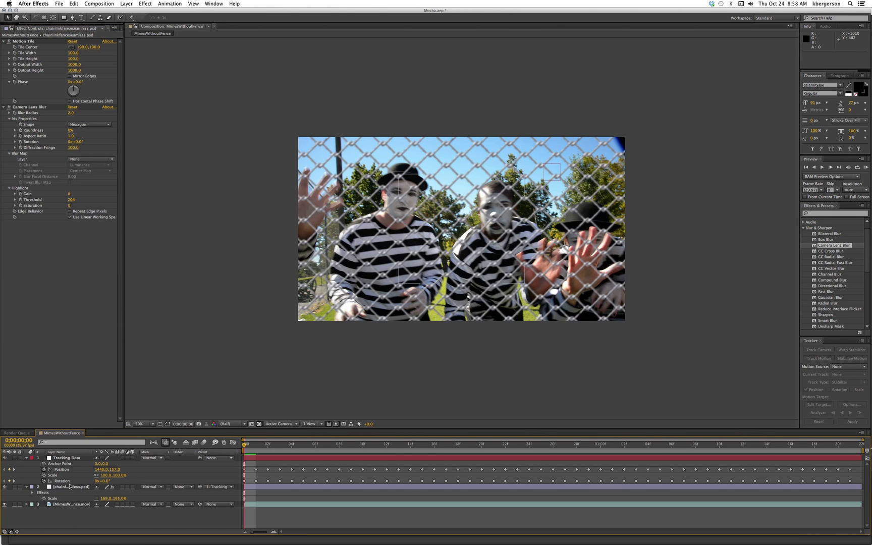
pyautogui.click(123, 487)
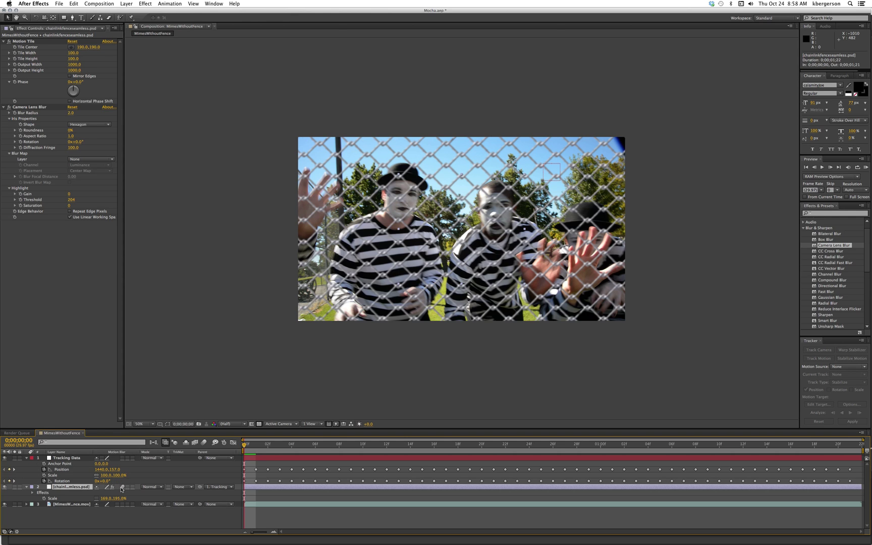
pyautogui.click(204, 442)
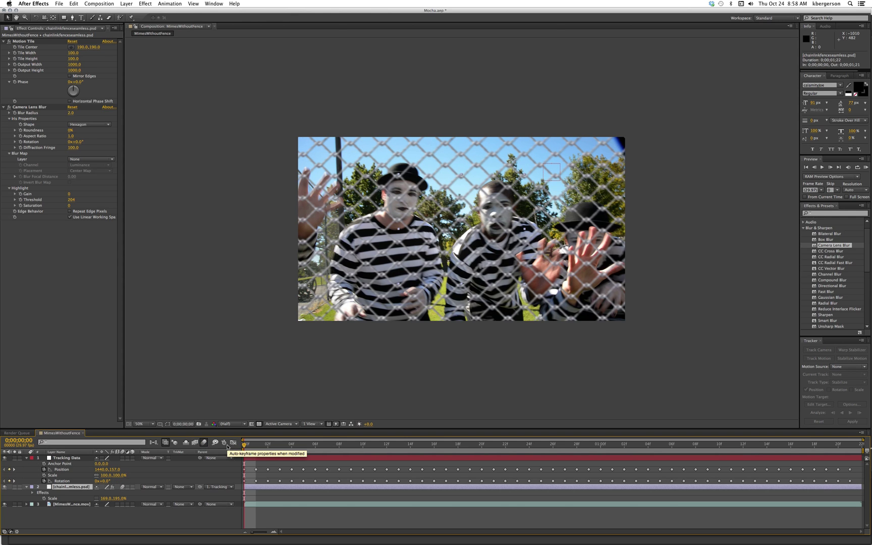
pyautogui.press('KP_0')
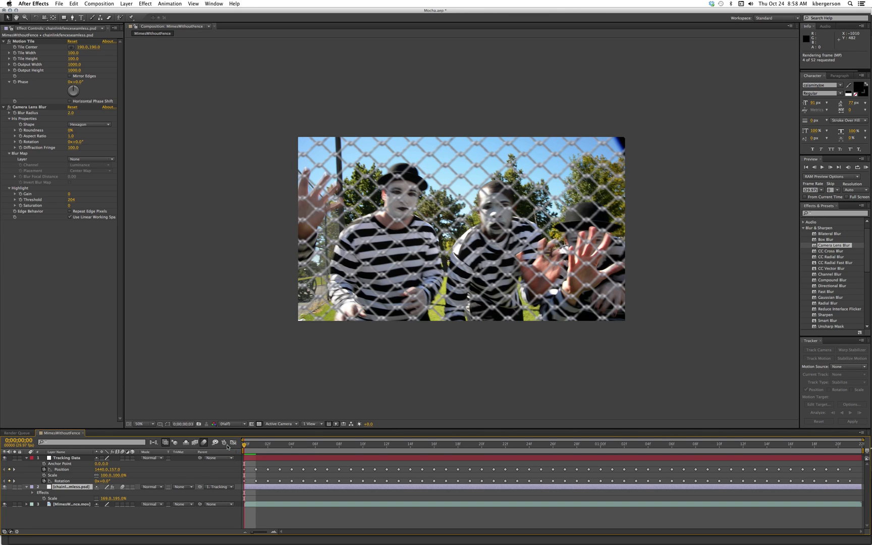